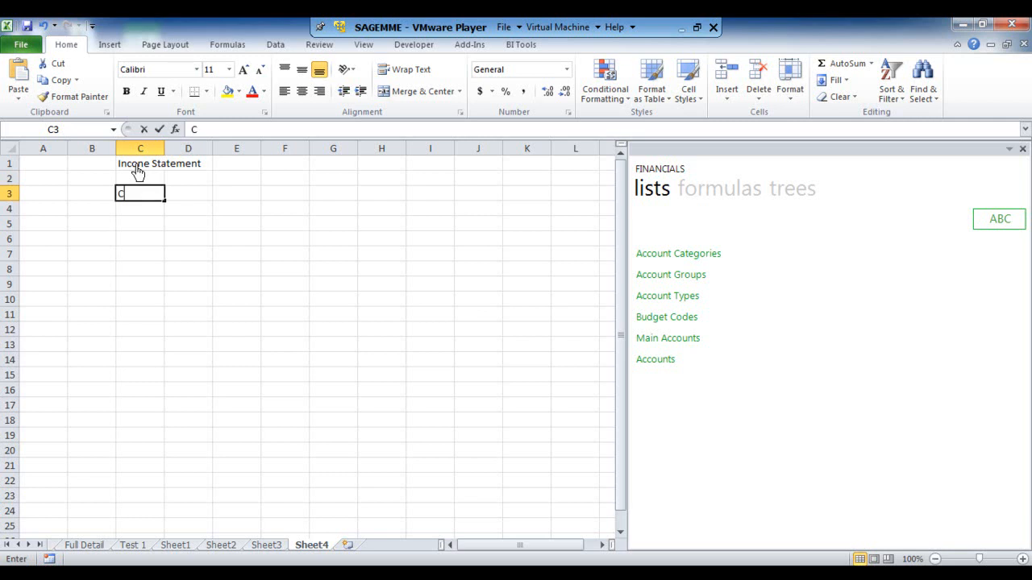
Enter the labels Company, Year and Period in cells C3 to C5
type("any")
key("Return")
type("Year")
key("Return")
type("Peri")
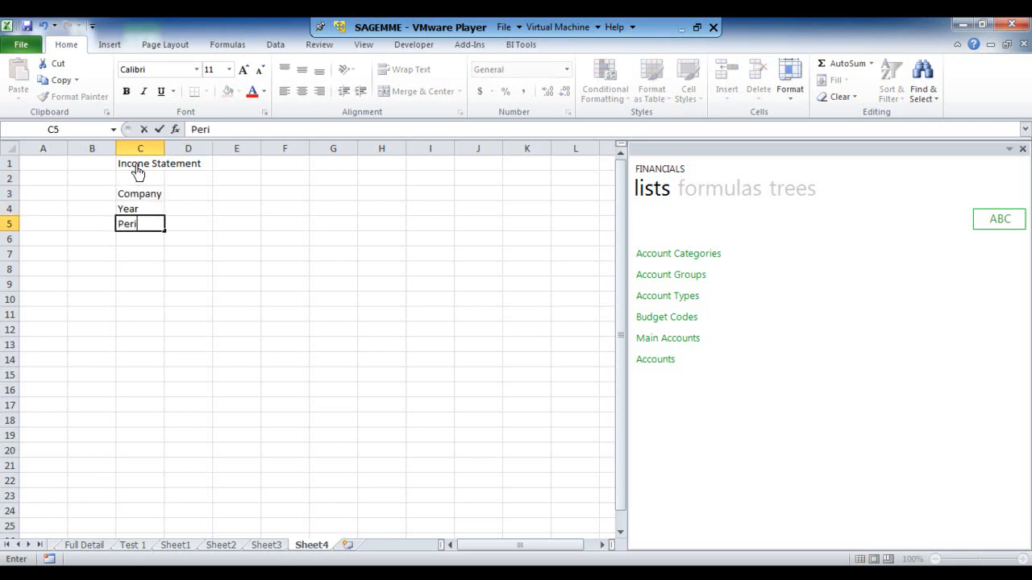
type("od")
Insert the Account Groups list at B8 and delete the rows holding its header and the groups 000 to 300
left_click(147, 272)
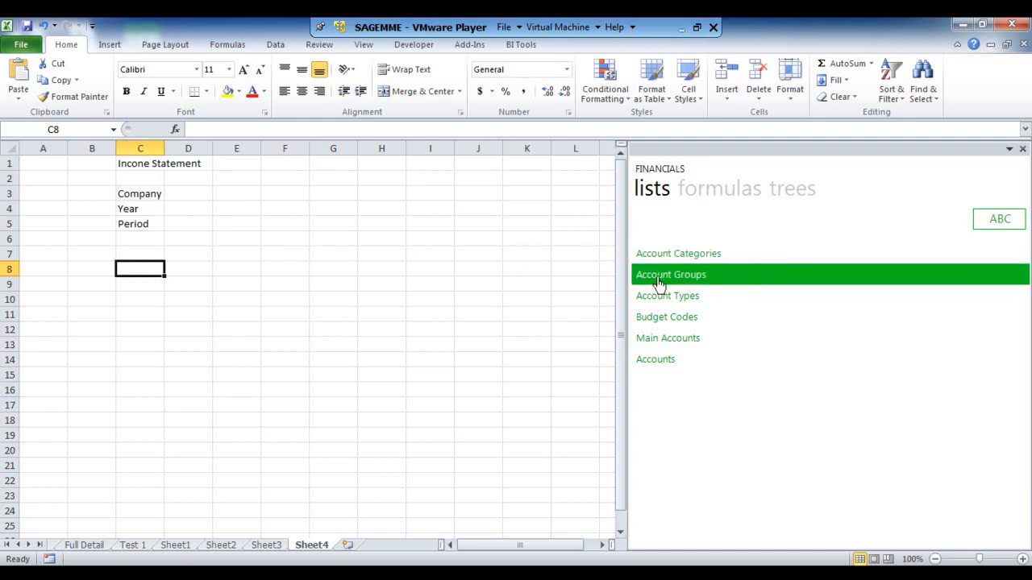
left_click_drag(659, 282, 109, 272)
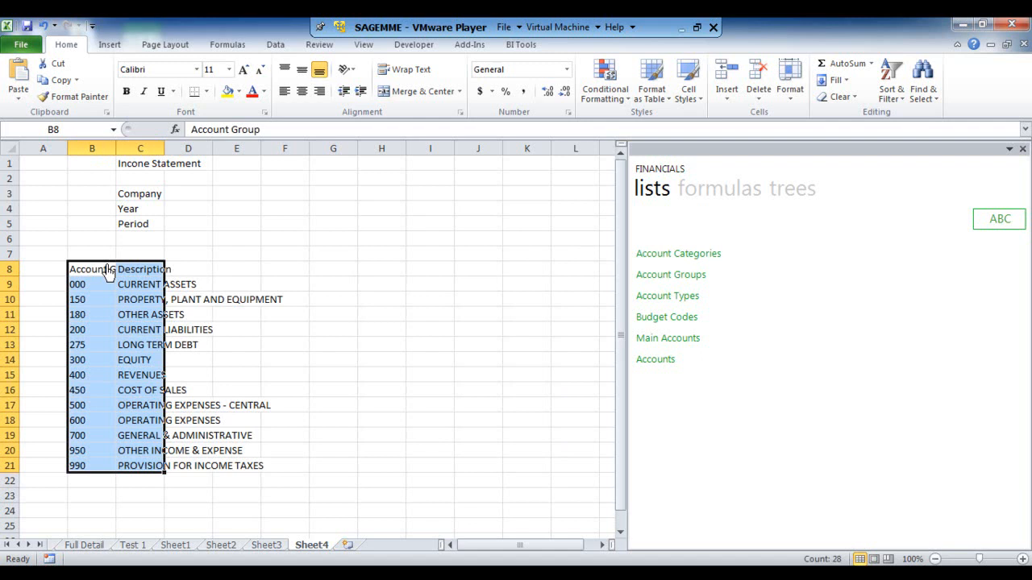
left_click_drag(11, 271, 12, 362)
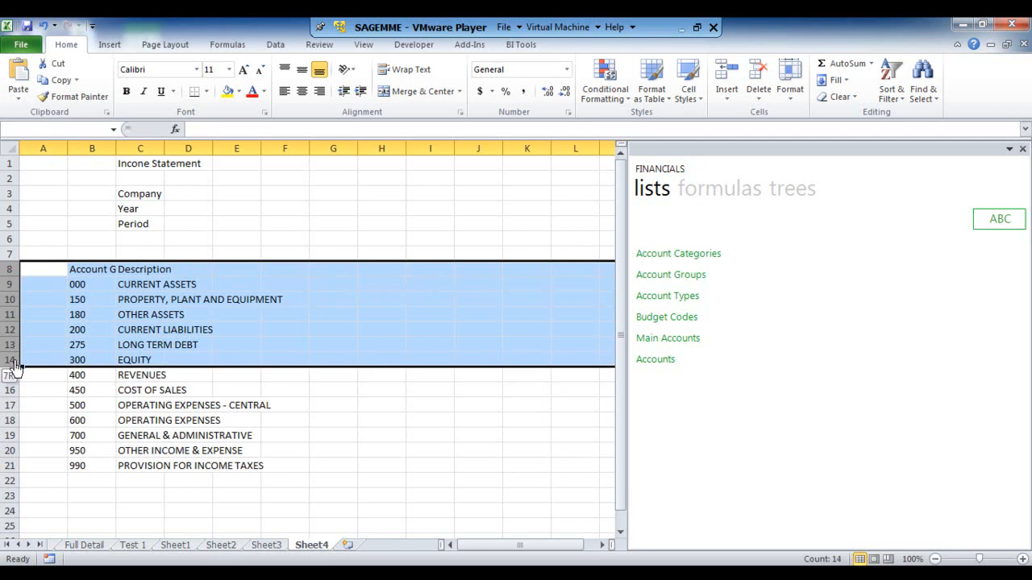
right_click(11, 362)
left_click(49, 260)
left_click(157, 258)
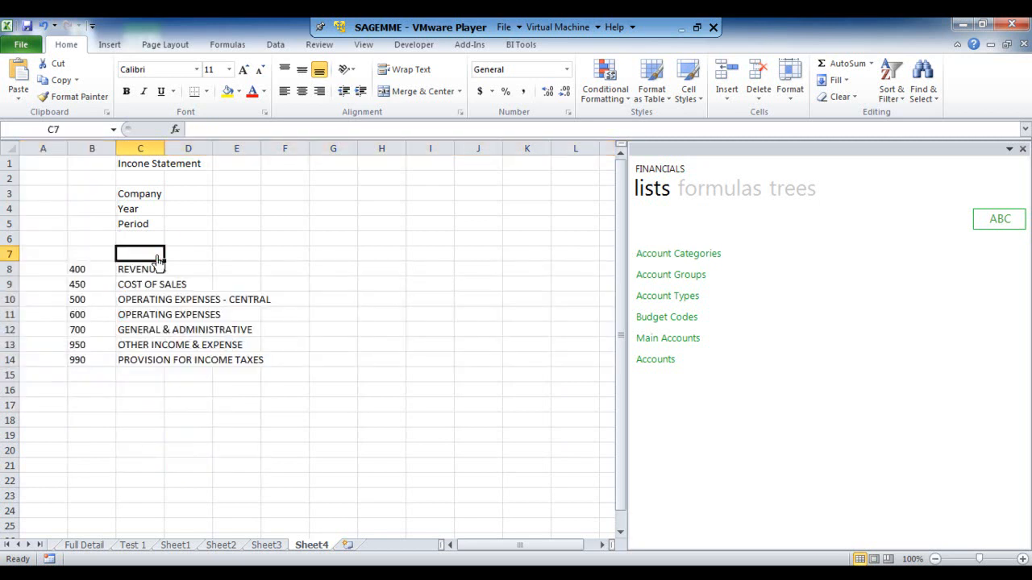
Fit column C to its contents and enter the headings Actual, Current Month in D6:D7 and Actual, YTD in E6:E7
double_click(165, 148)
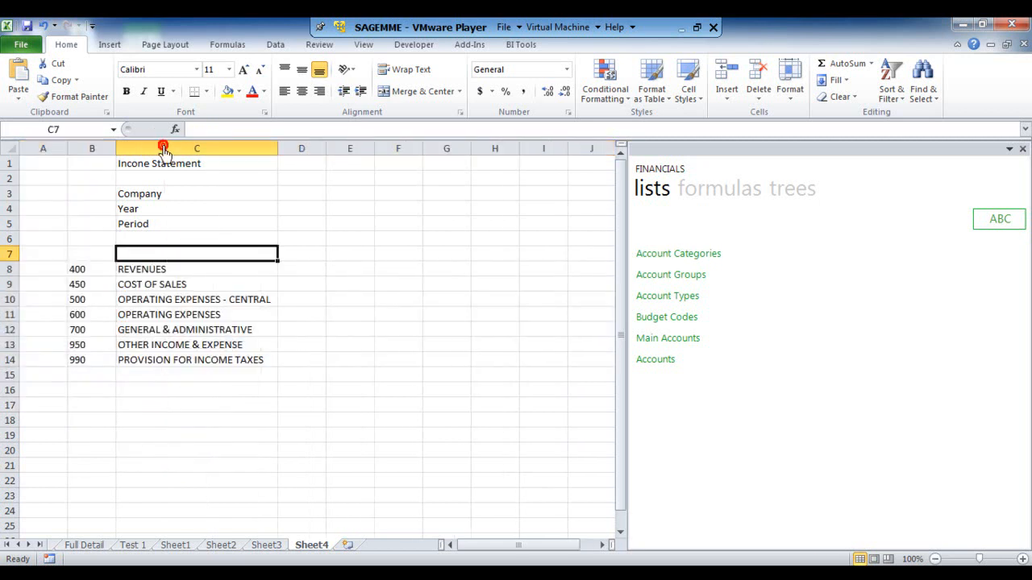
left_click(315, 243)
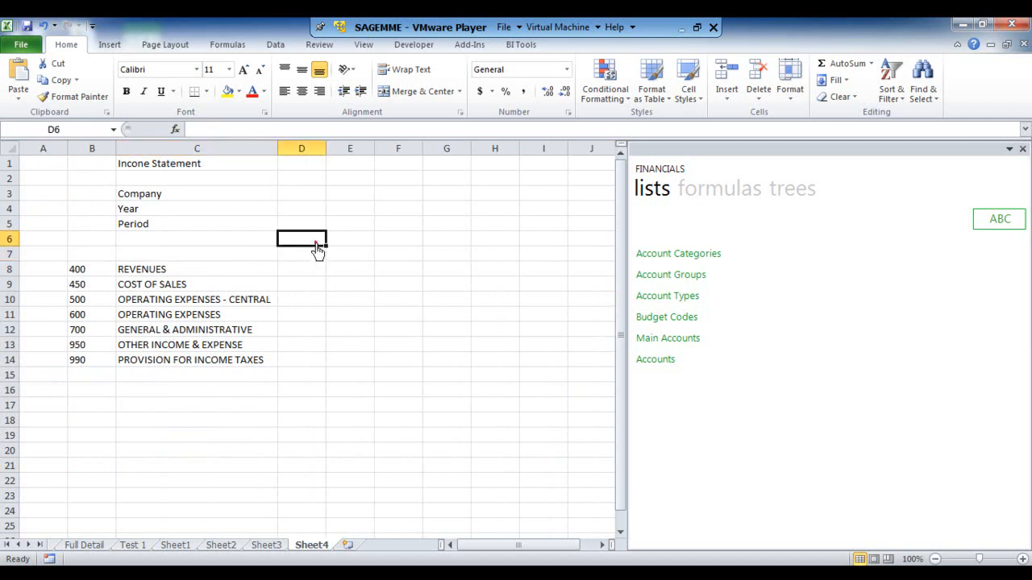
type("Actual")
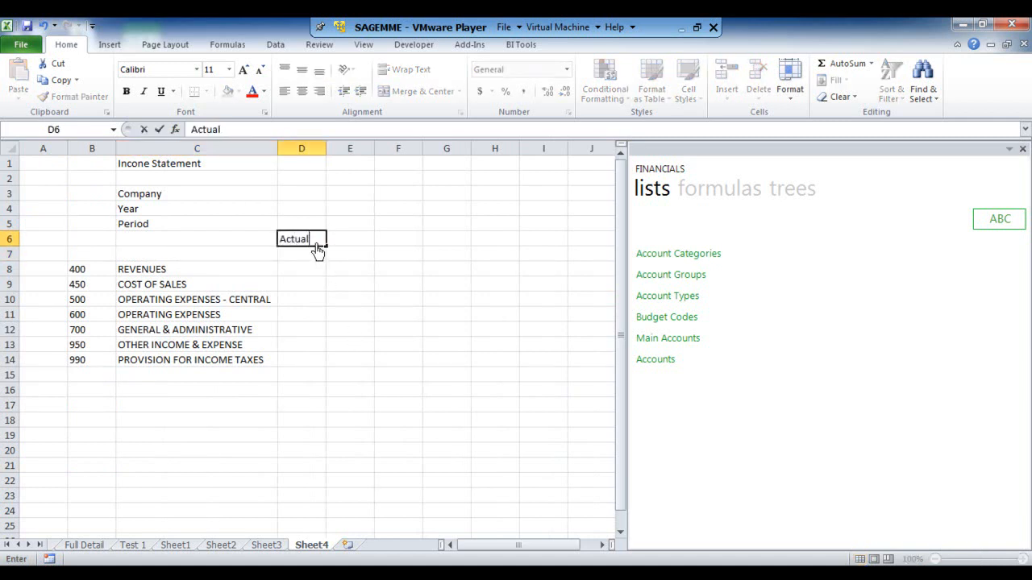
key("Return")
type("Curr")
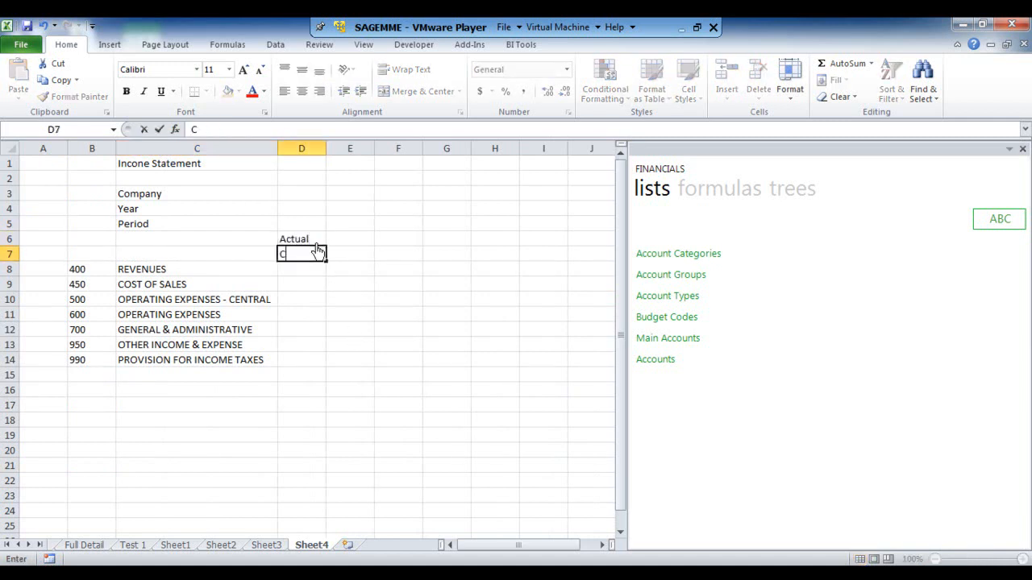
type("e")
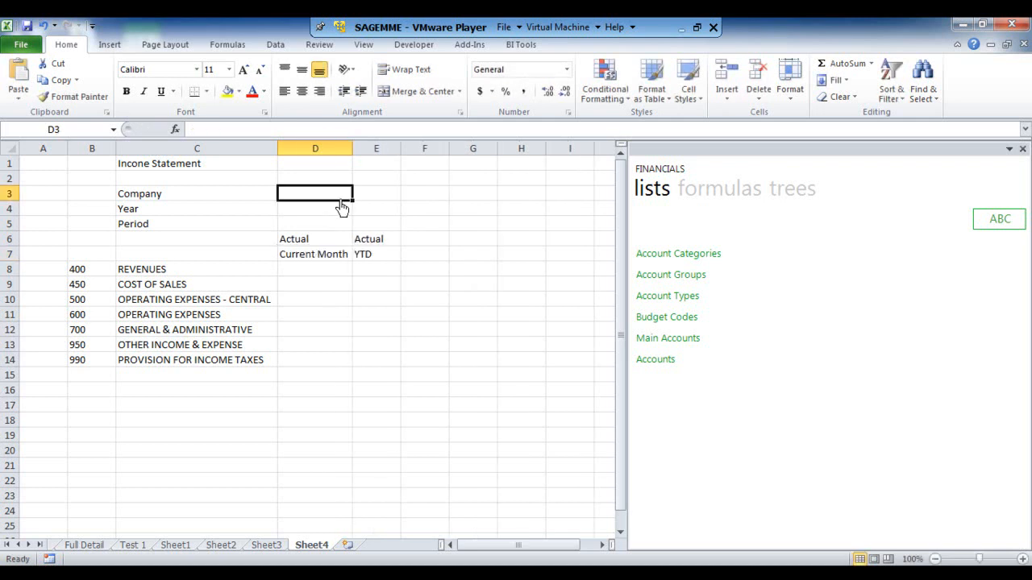
Enter company ABC in D3 and insert the Current Year formula in D4 and the Current Period formula in D5
type("ABC")
key("Return")
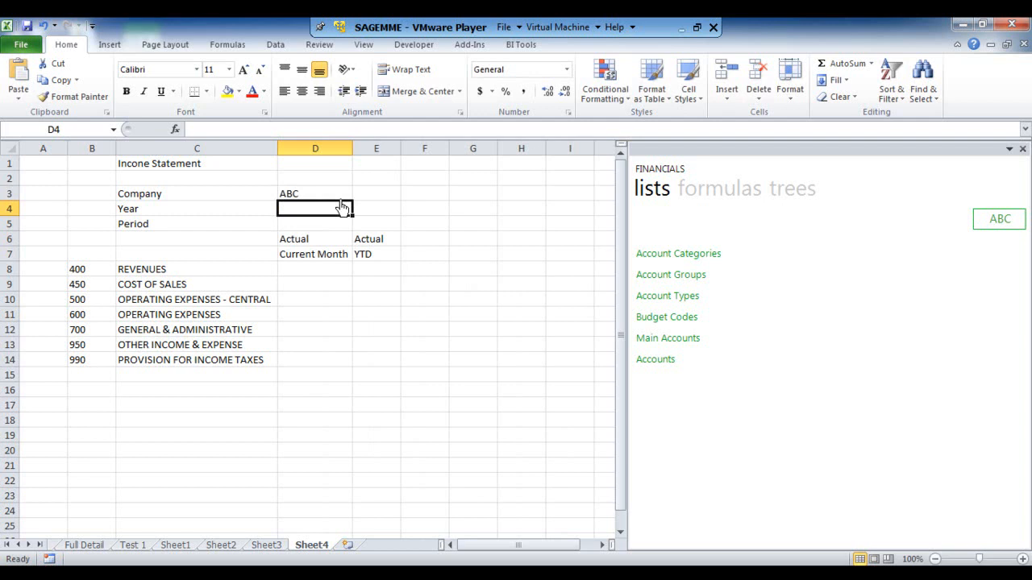
left_click(722, 197)
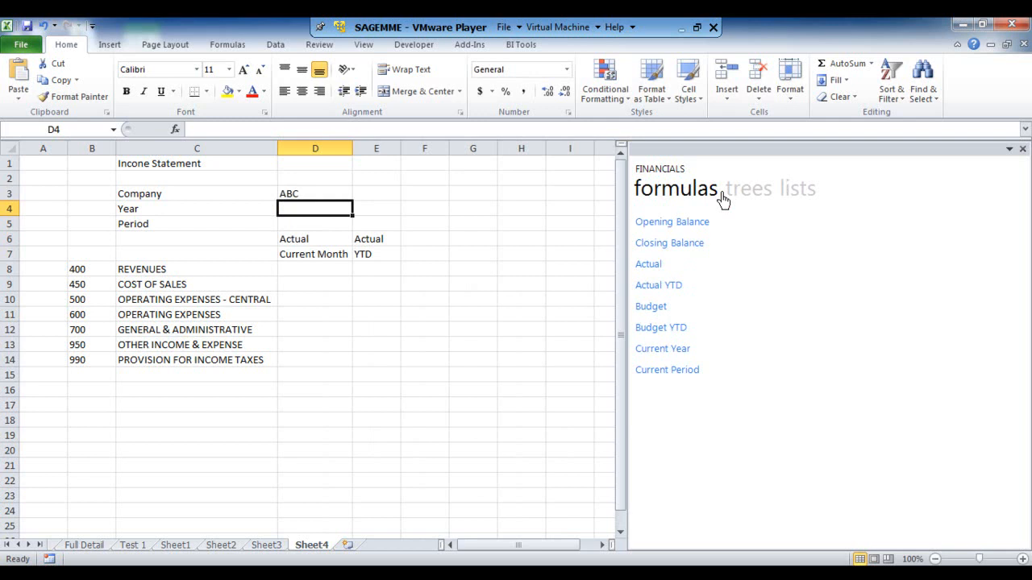
left_click(687, 352)
left_click_drag(687, 358, 315, 224)
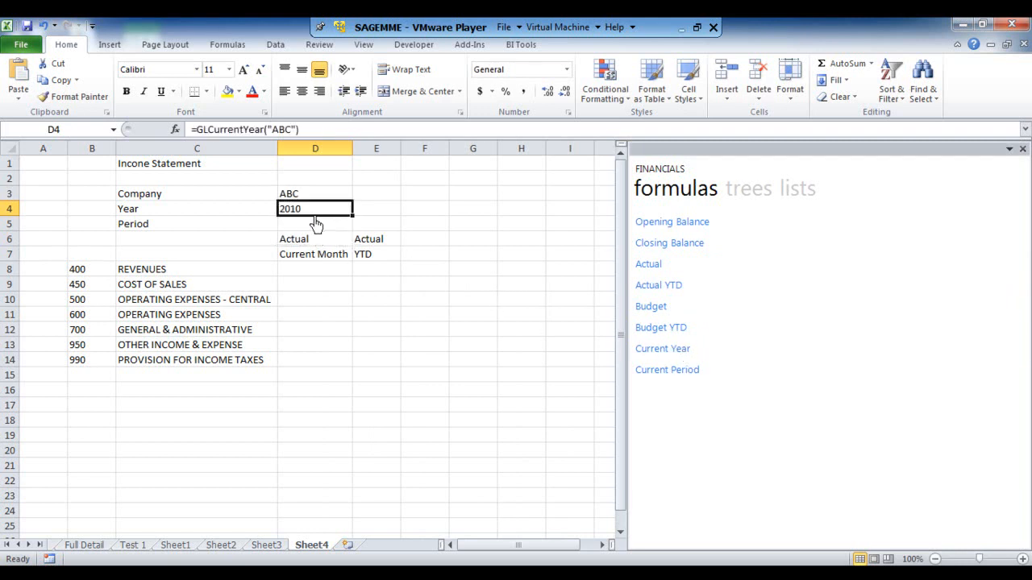
left_click_drag(647, 374, 327, 232)
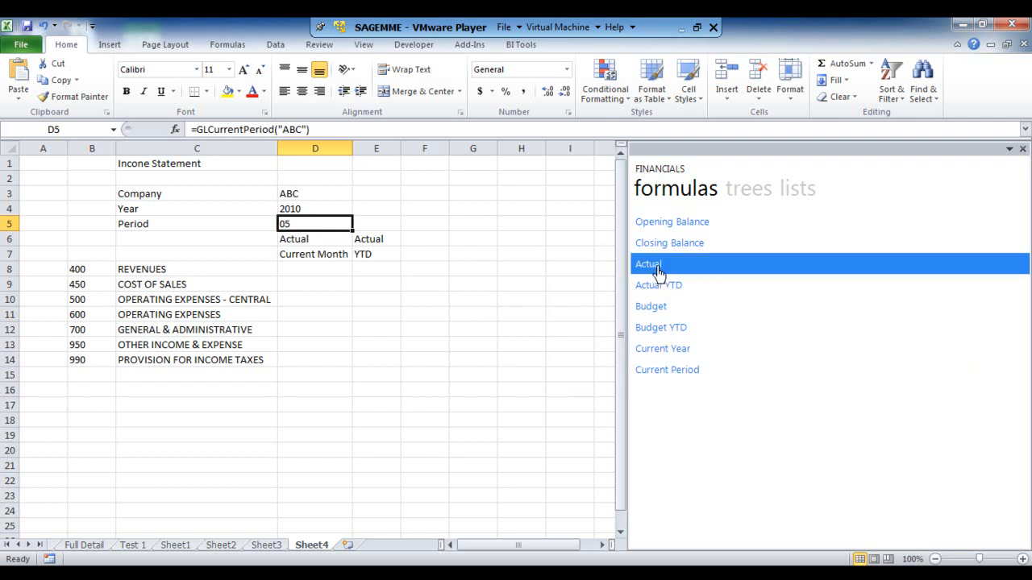
Insert the Actual formula in D8 for Revenues and link its Year argument to the absolute reference $D$4
left_click_drag(657, 273, 336, 278)
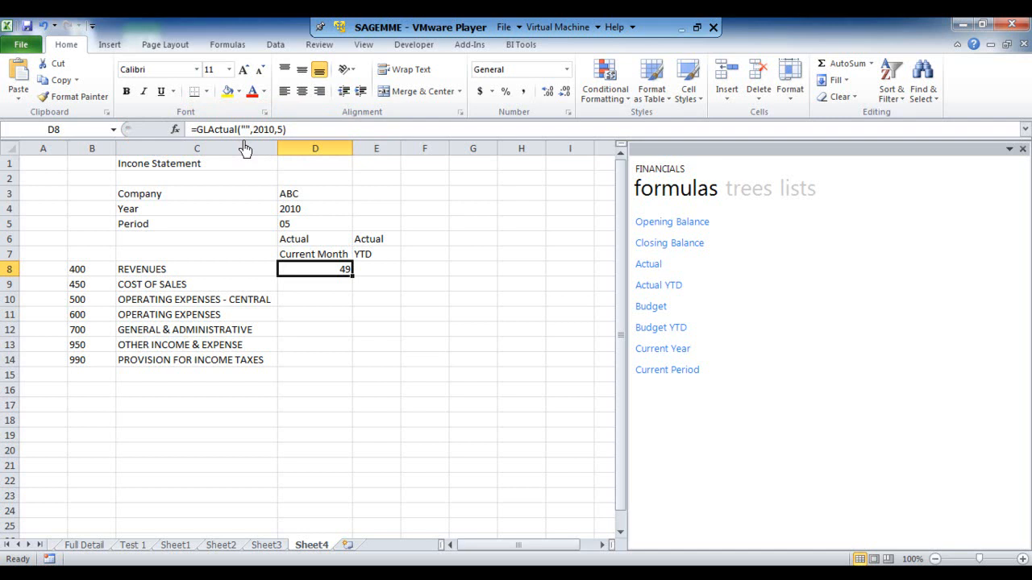
left_click(174, 130)
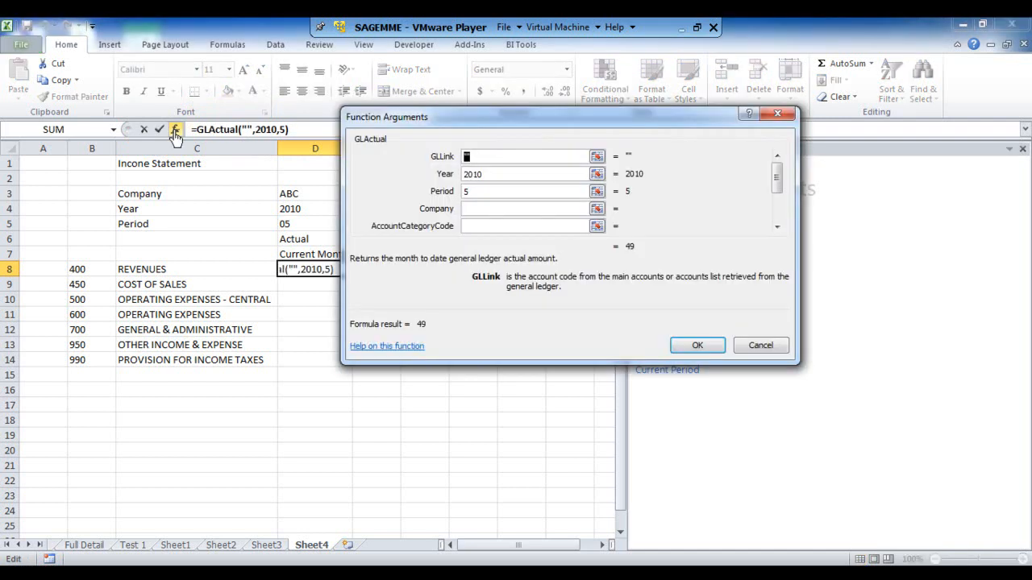
left_click(596, 174)
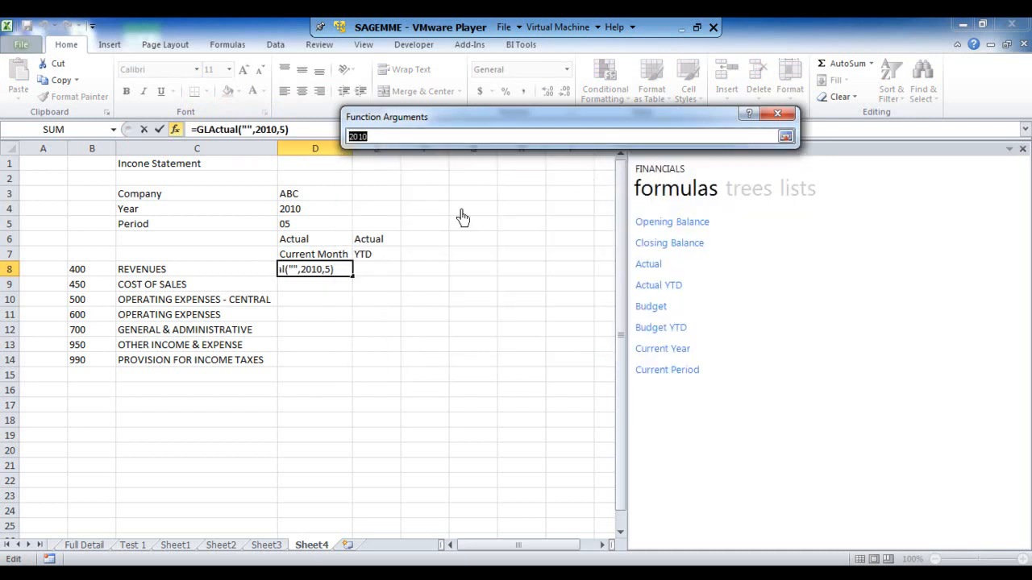
left_click(323, 210)
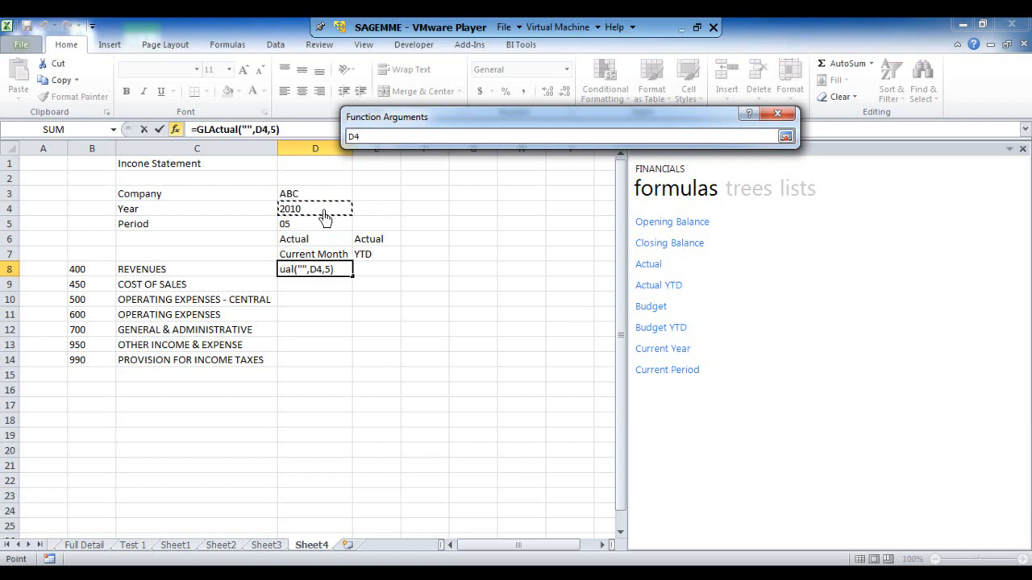
key("F4")
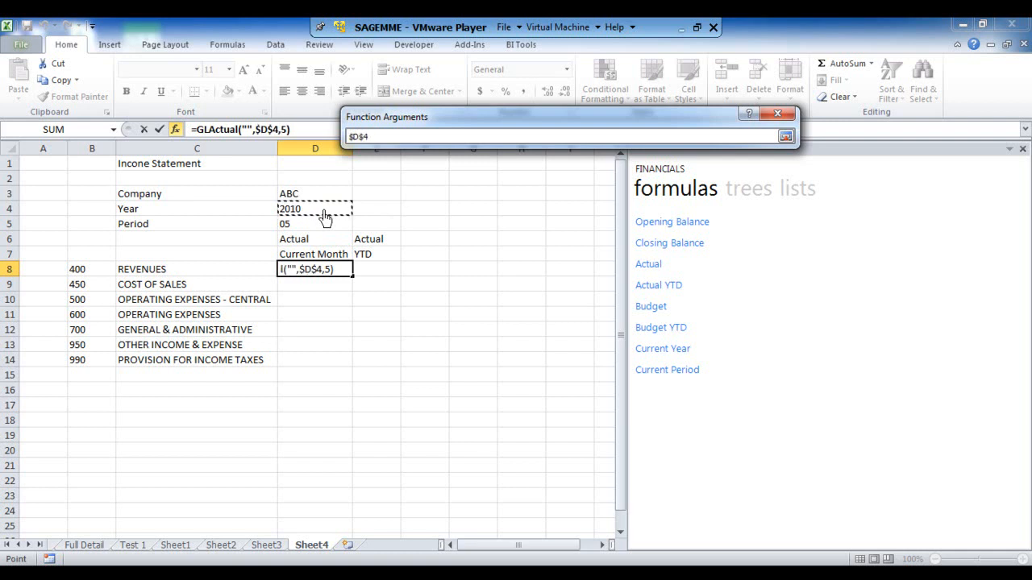
left_click(785, 137)
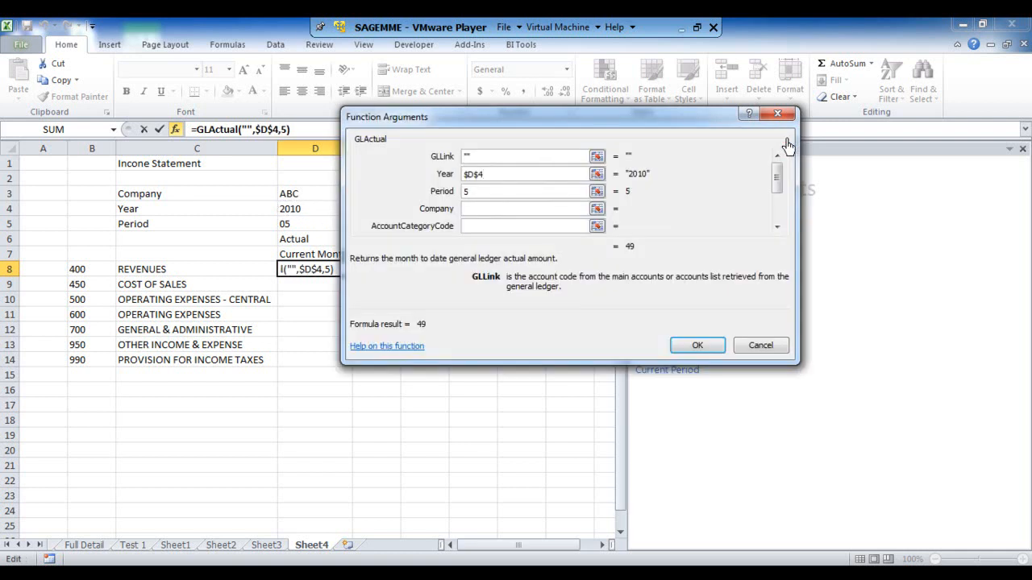
Link the formula's Period argument to $D$5 and its Company argument to $D$3
left_click(598, 192)
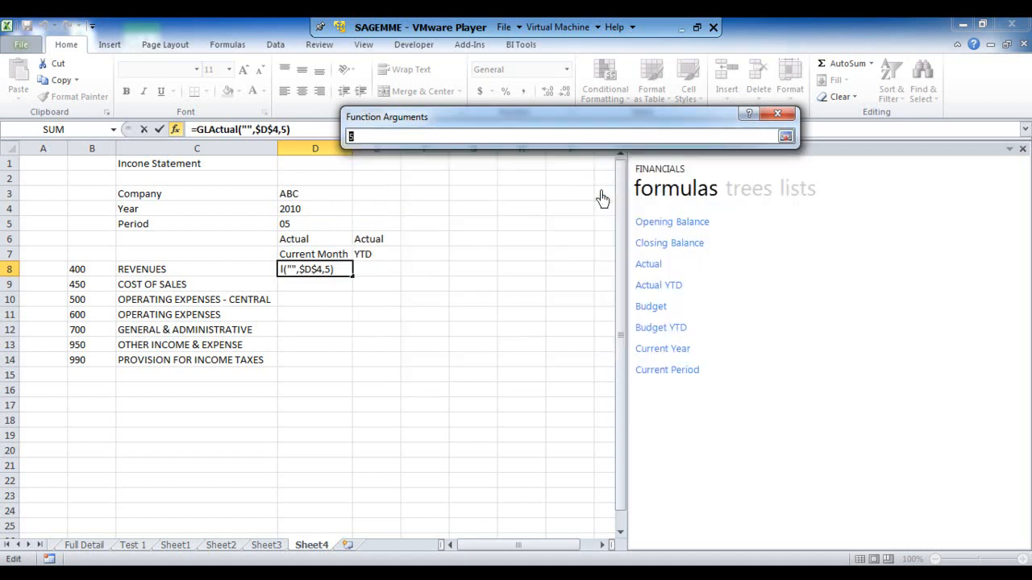
left_click(302, 228)
key("F4")
key("Return")
left_click(594, 211)
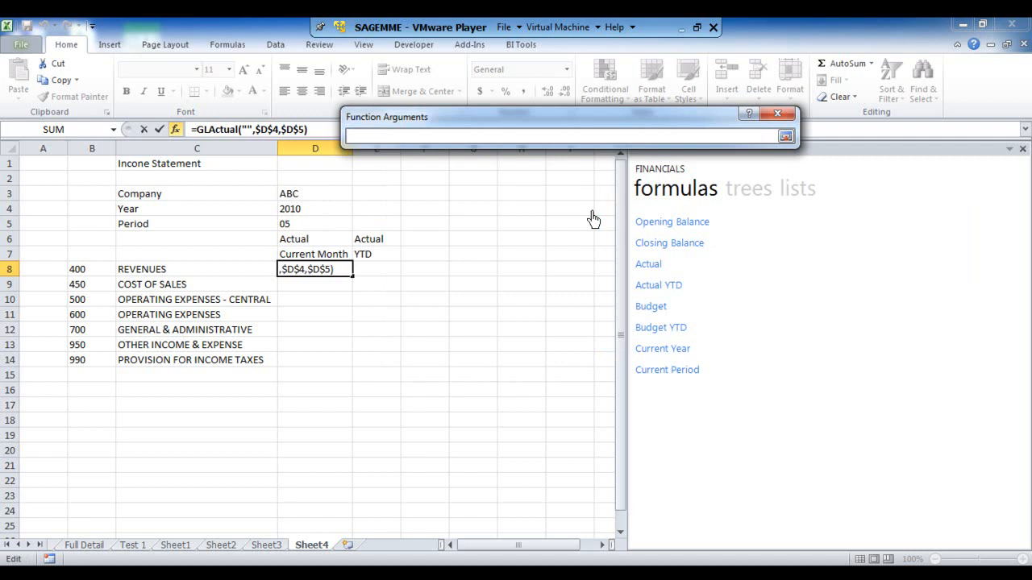
left_click(333, 198)
key("F4")
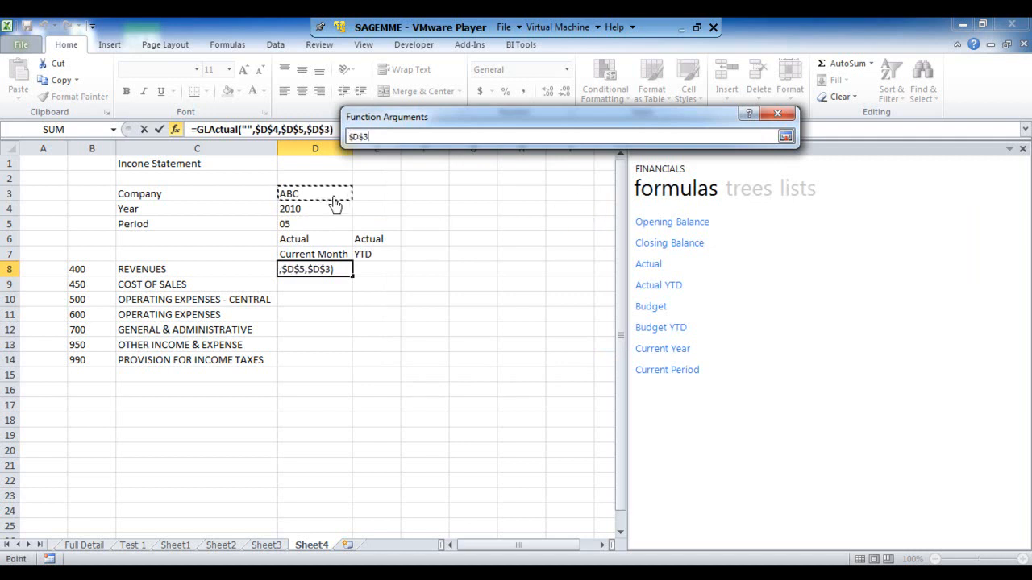
left_click(785, 136)
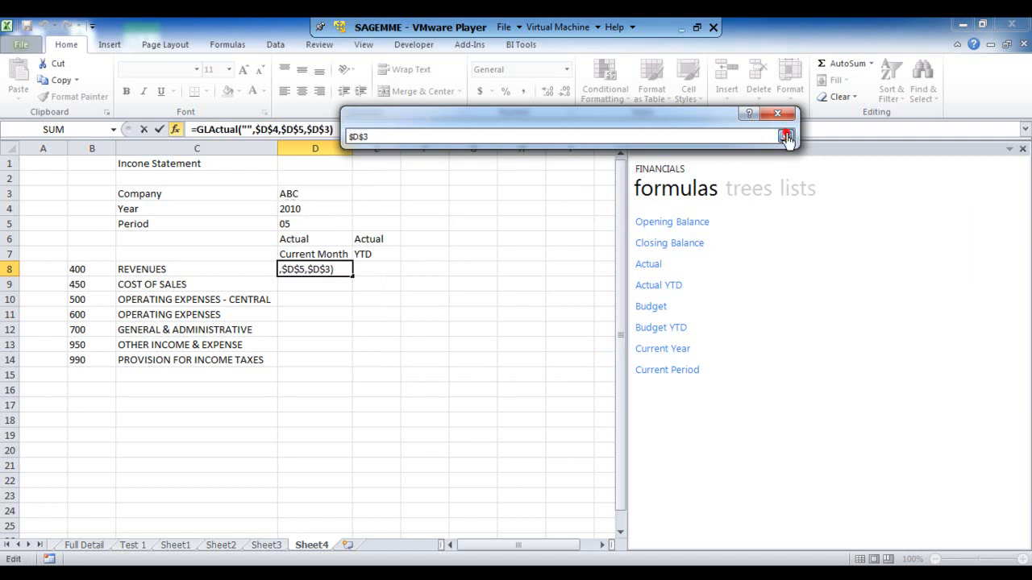
Link the AccountGroupCode argument to $B8 with only the column fixed, and apply the formula
left_click_drag(775, 185, 779, 214)
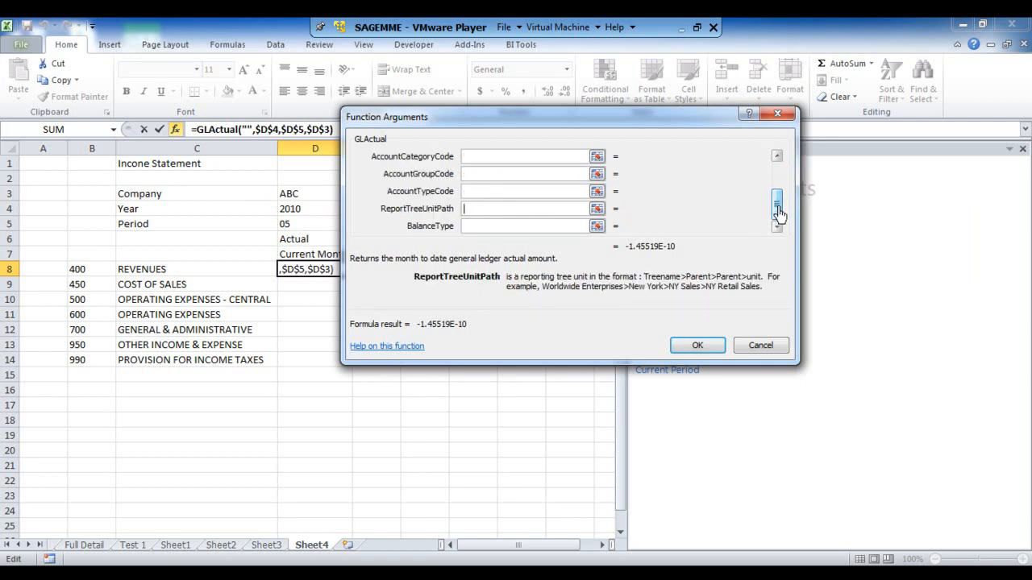
left_click(597, 174)
left_click(94, 274)
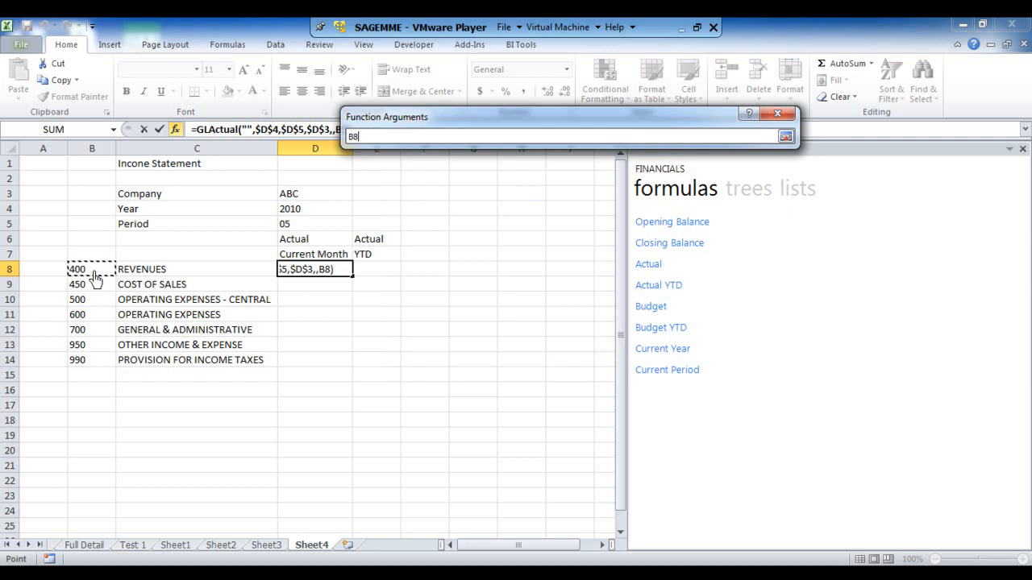
key("F4")
key("F4")
key("F4")
left_click(786, 137)
left_click(696, 346)
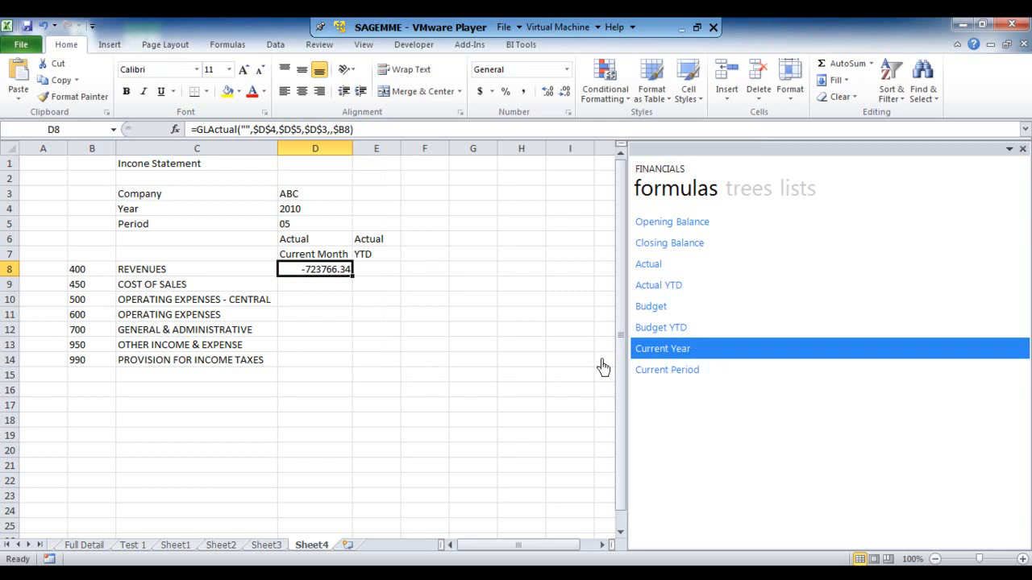
Fill the Current Month formula from D8 down to D14 and copy it from D8 across to E8 in a widened column E
left_click_drag(352, 275, 357, 373)
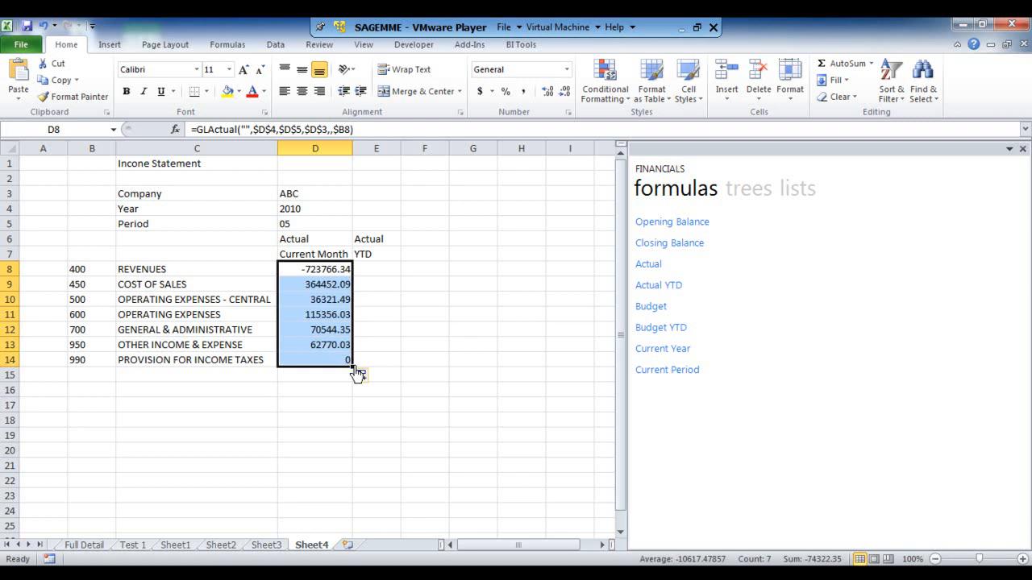
left_click(344, 269)
left_click_drag(401, 149, 446, 164)
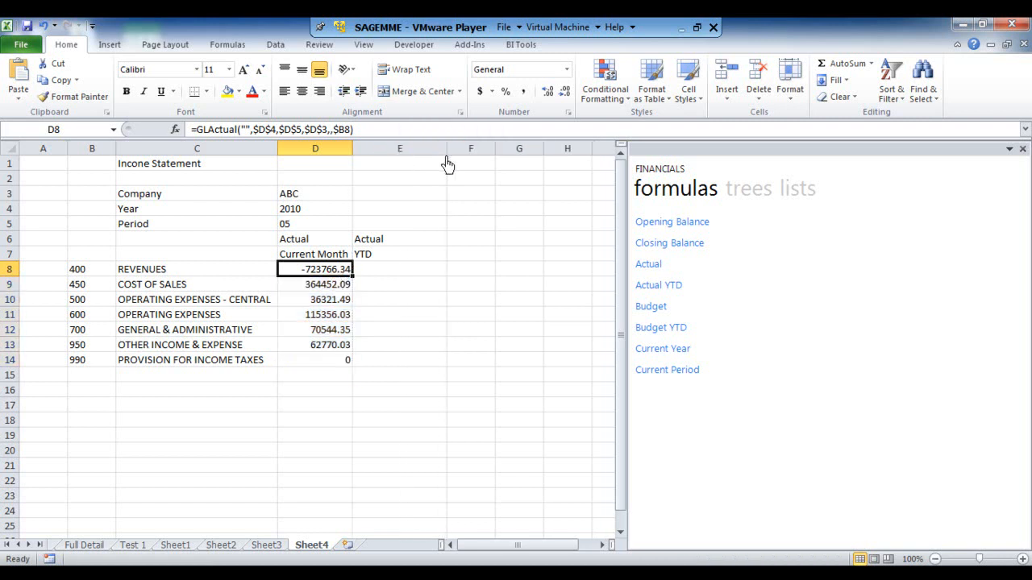
left_click_drag(353, 276, 452, 281)
Change the function in E8 to GLActualYTD and fill the formula down to E14
left_click(436, 275)
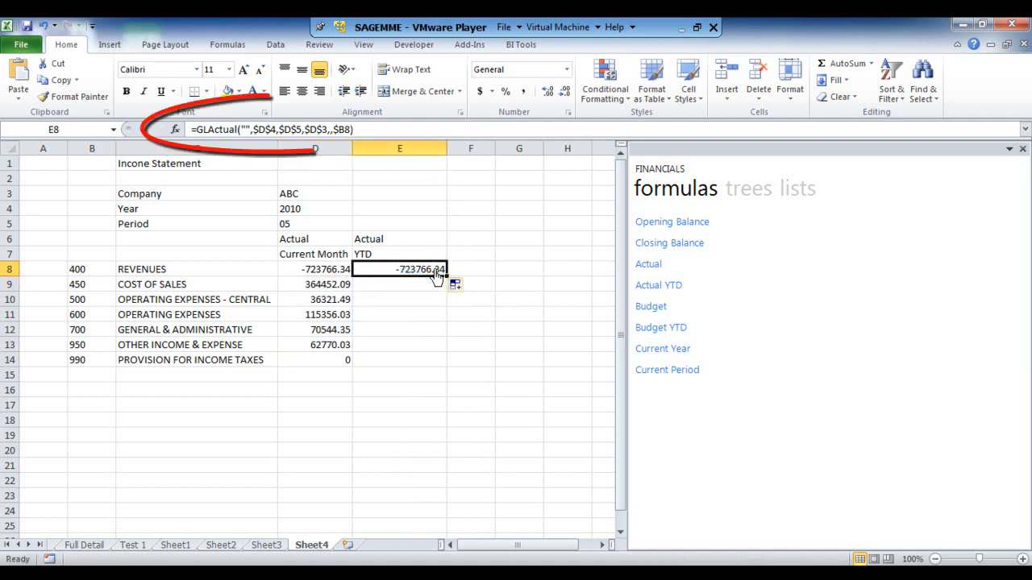
left_click(238, 138)
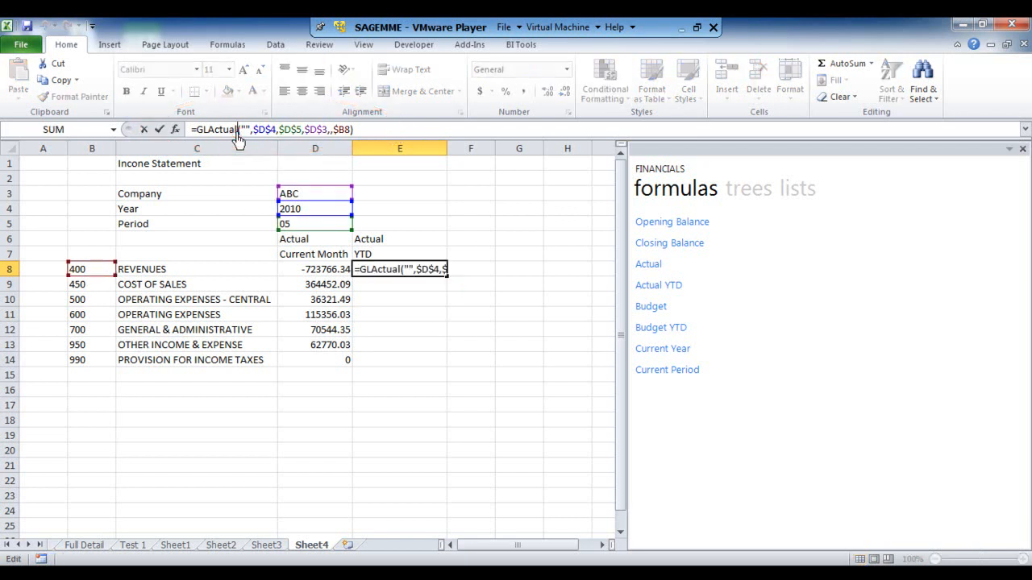
type("YTD")
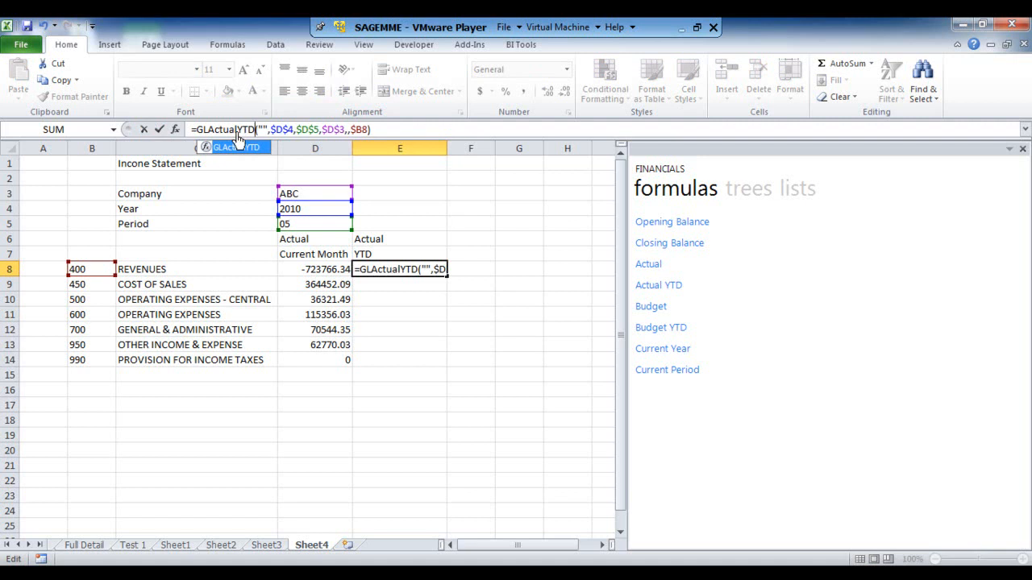
key("Return")
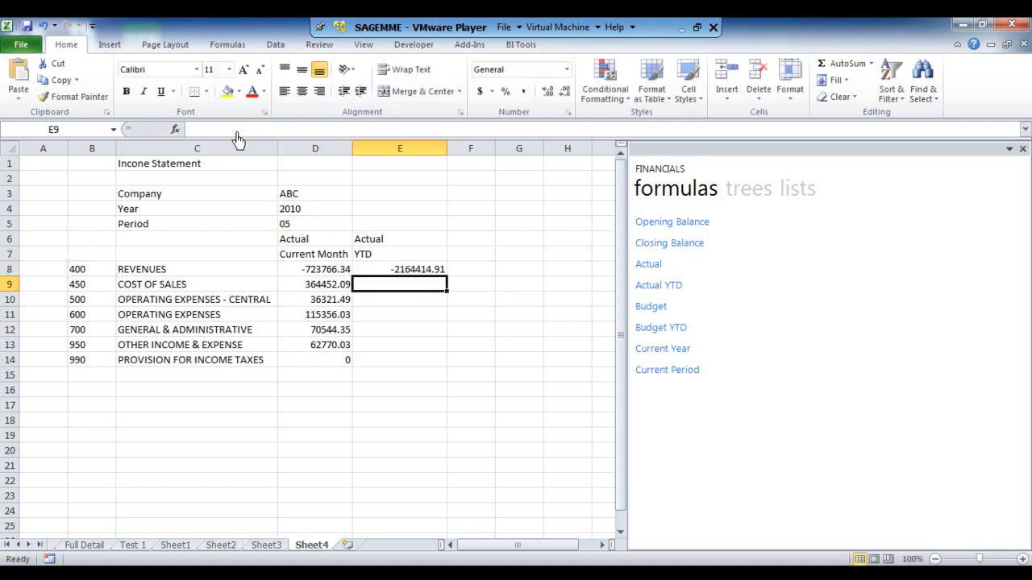
left_click(432, 272)
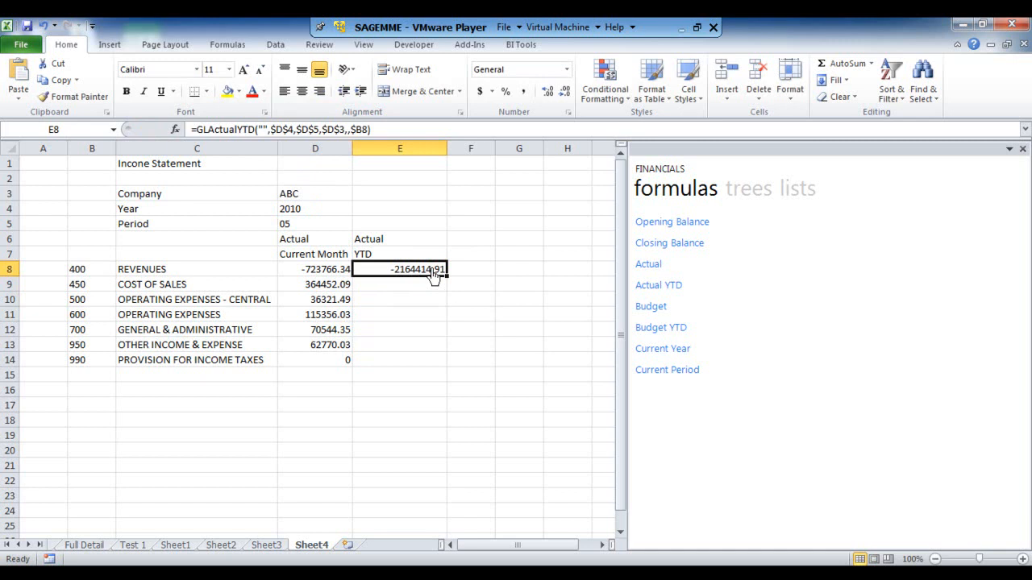
left_click_drag(446, 276, 448, 374)
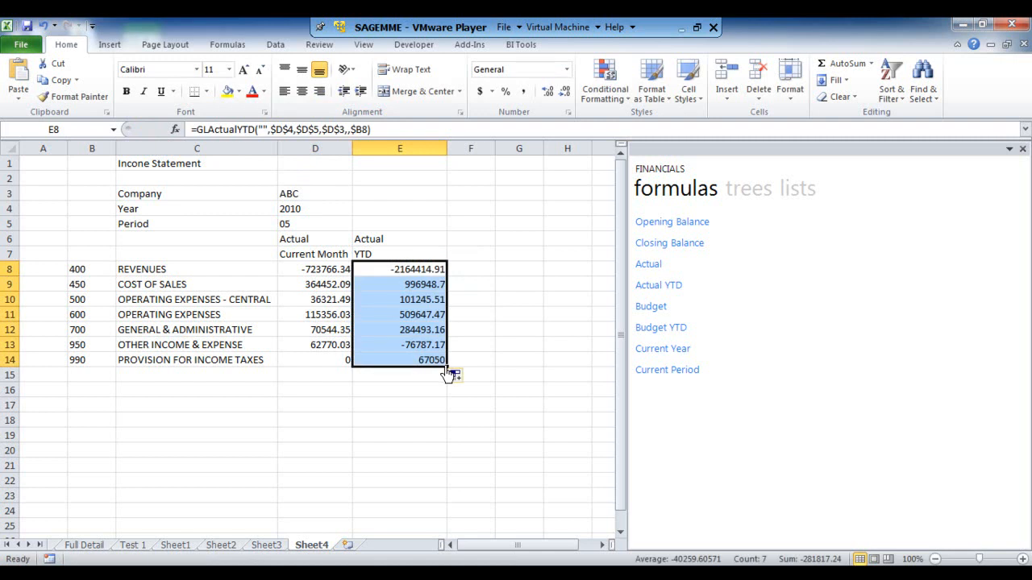
Reverse the sign of the Revenues formulas in D8 and E8 by placing a minus directly after the equals sign
left_click(333, 274)
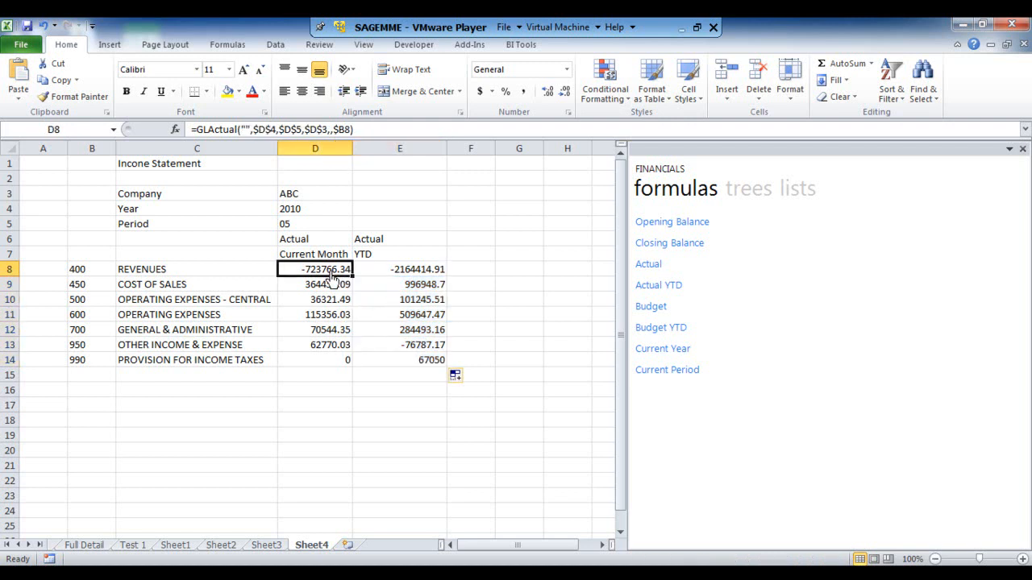
left_click(198, 132)
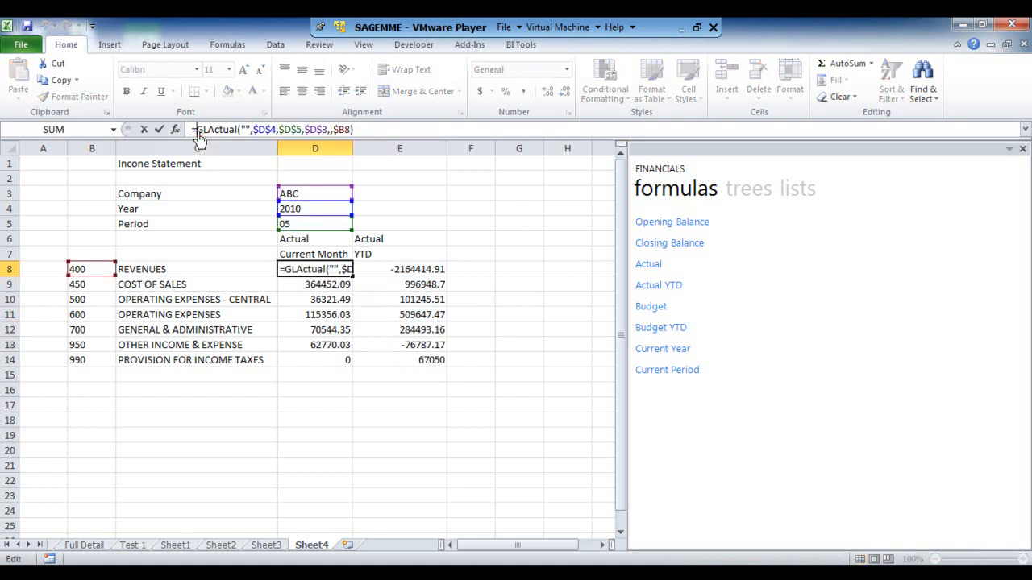
key("Return")
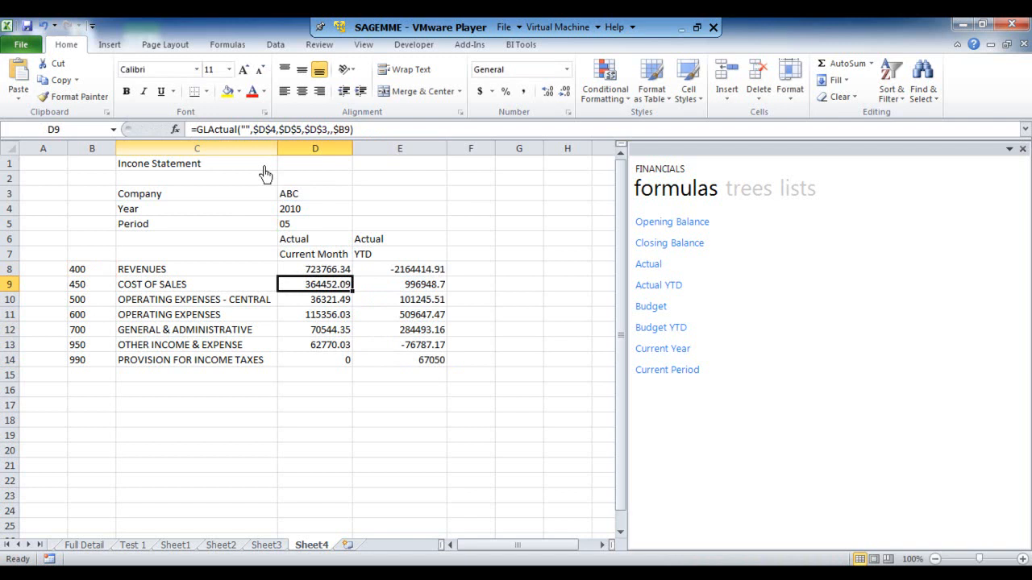
left_click(371, 274)
left_click(198, 132)
type("-")
key("Return")
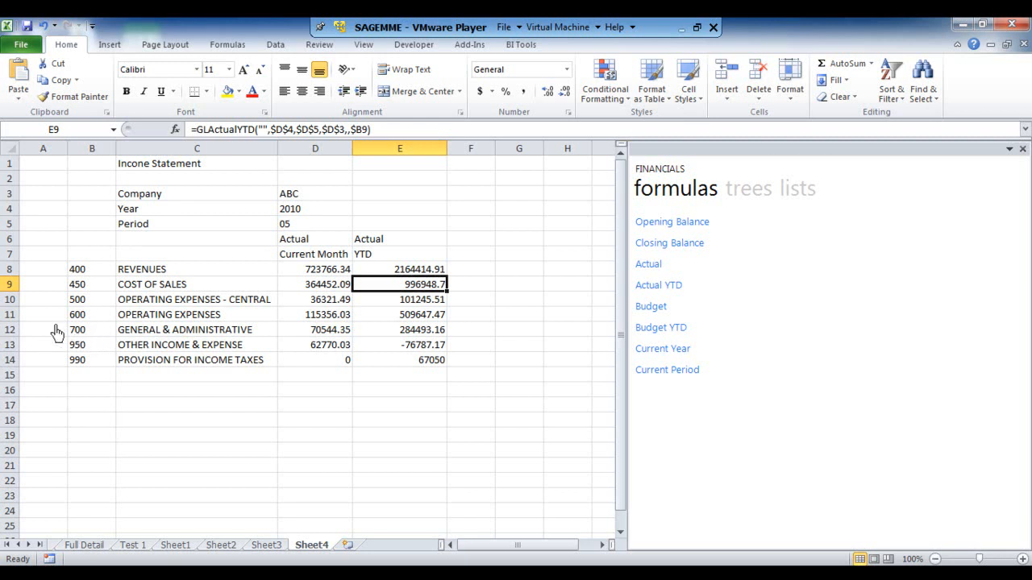
Insert two blank rows above OPERATING EXPENSES - CENTRAL and label C10 GROSS PROFIT
left_click_drag(12, 299, 13, 322)
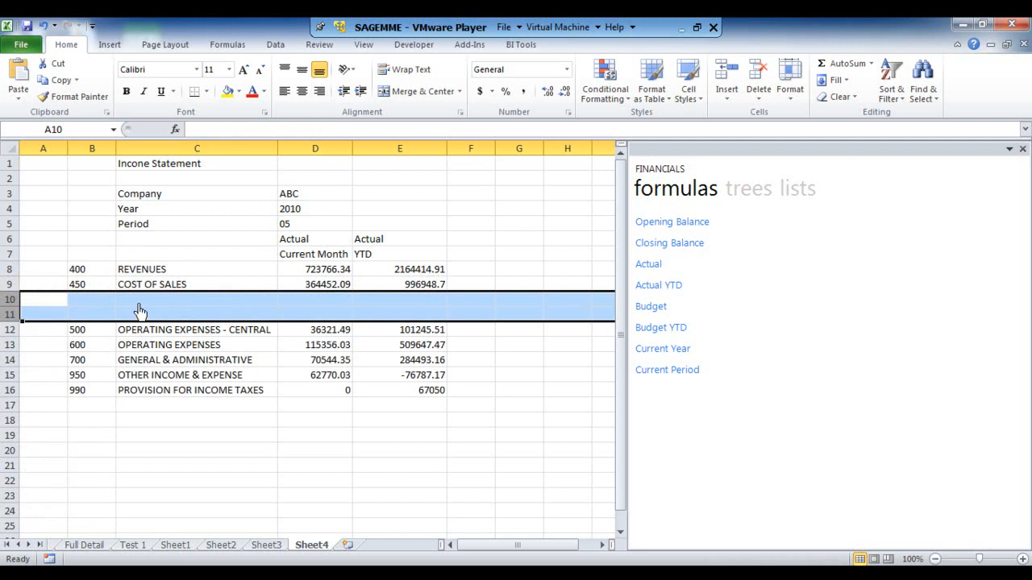
left_click(138, 304)
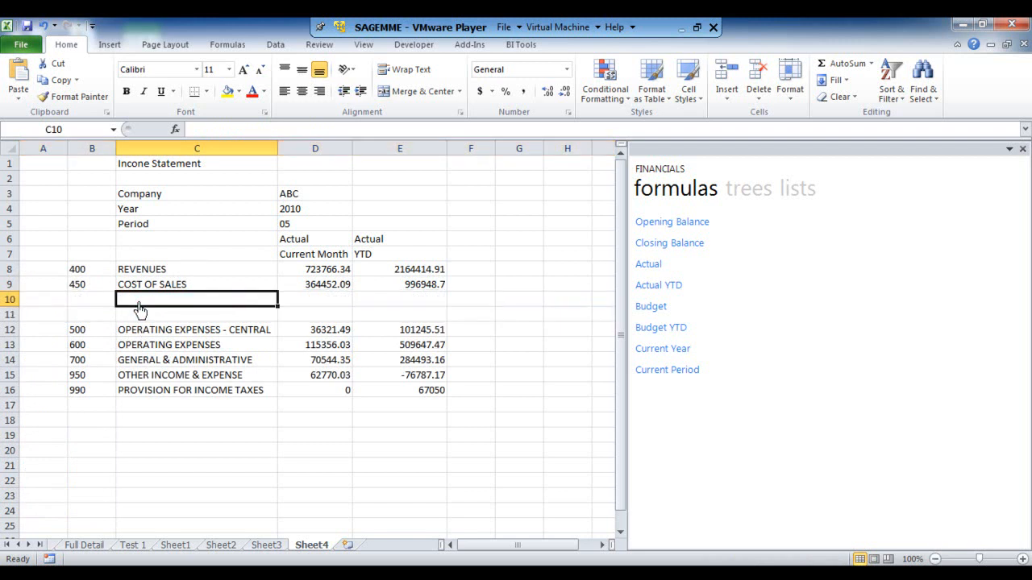
type("GROSS PROFIT")
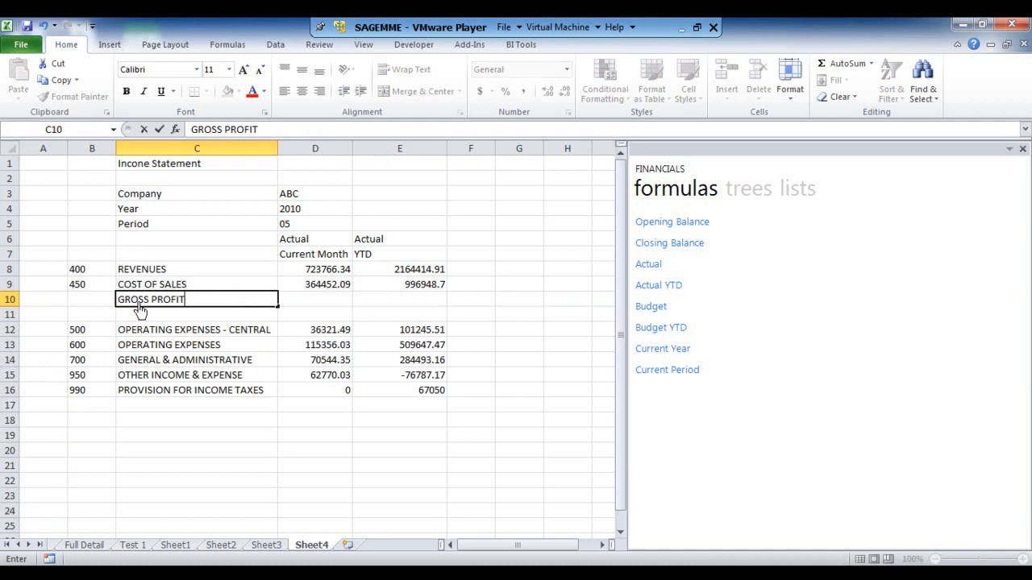
Calculate gross profit in D10 with =D8-D9 and fill the formula across to E10
key("Tab")
type("=")
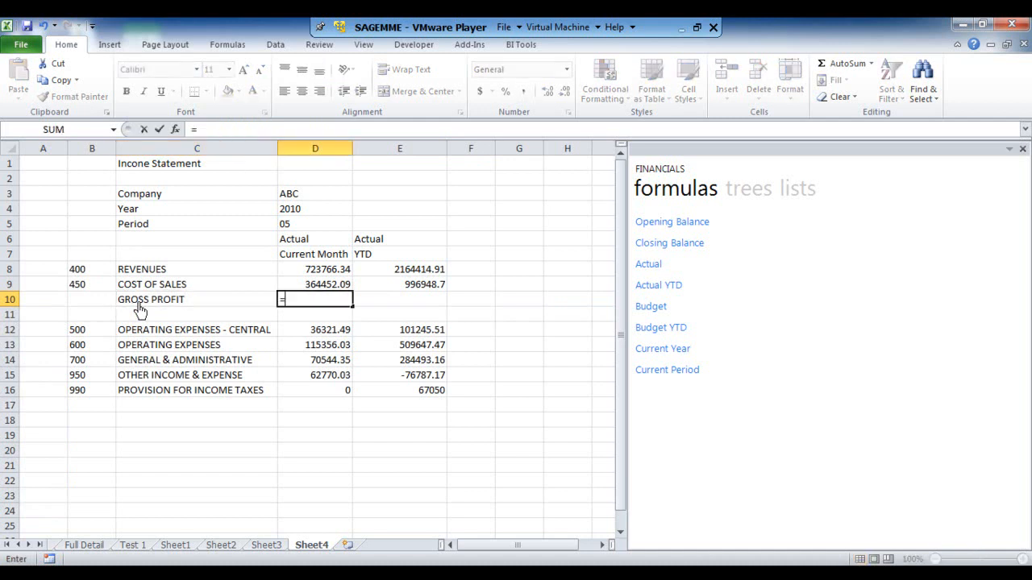
left_click(296, 275)
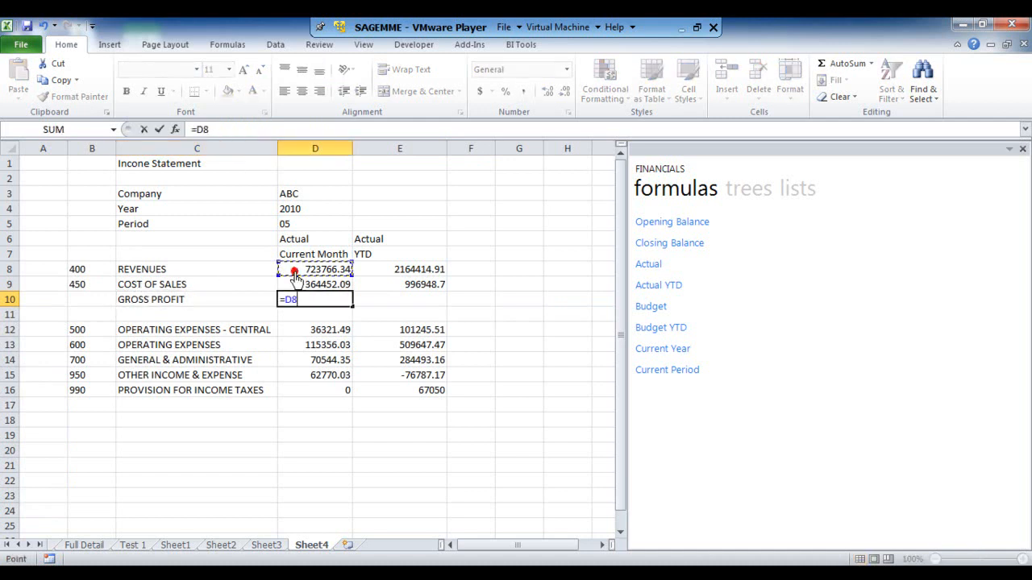
type("-")
left_click(297, 290)
key("Return")
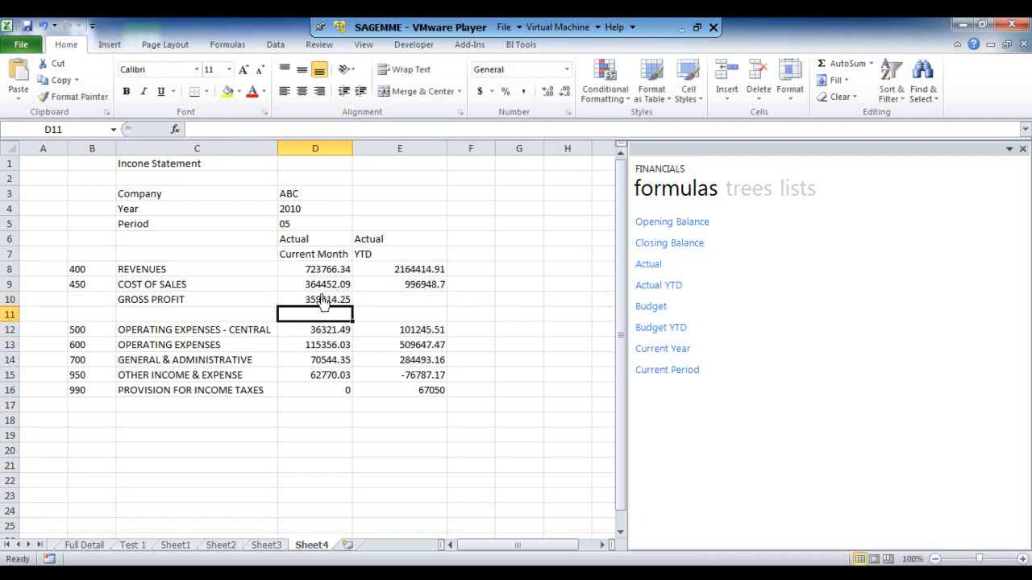
left_click(322, 300)
left_click_drag(353, 312, 412, 320)
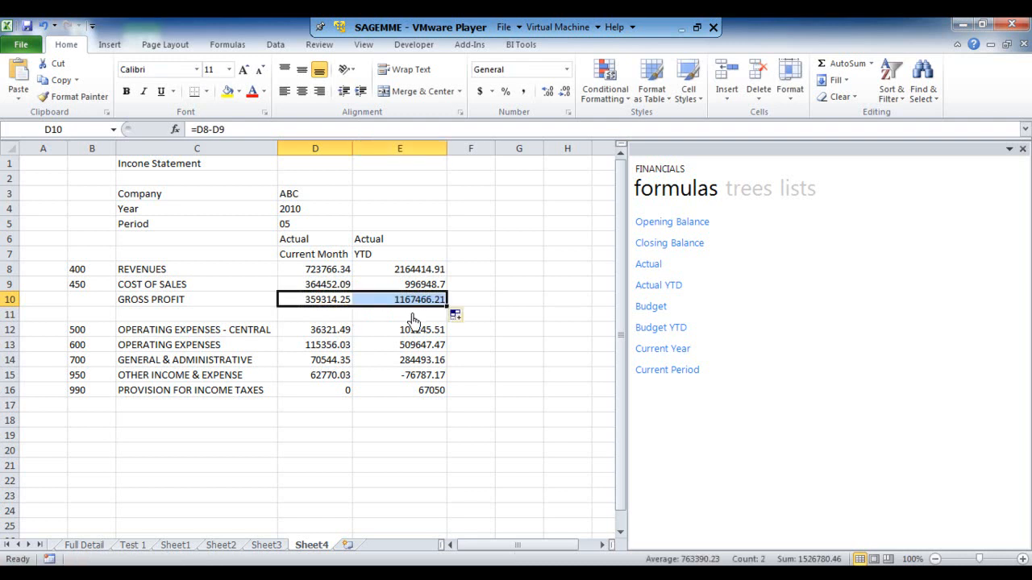
Apply a top border and a double bottom border to the GROSS PROFIT row, C10 to E10
left_click_drag(201, 304, 385, 316)
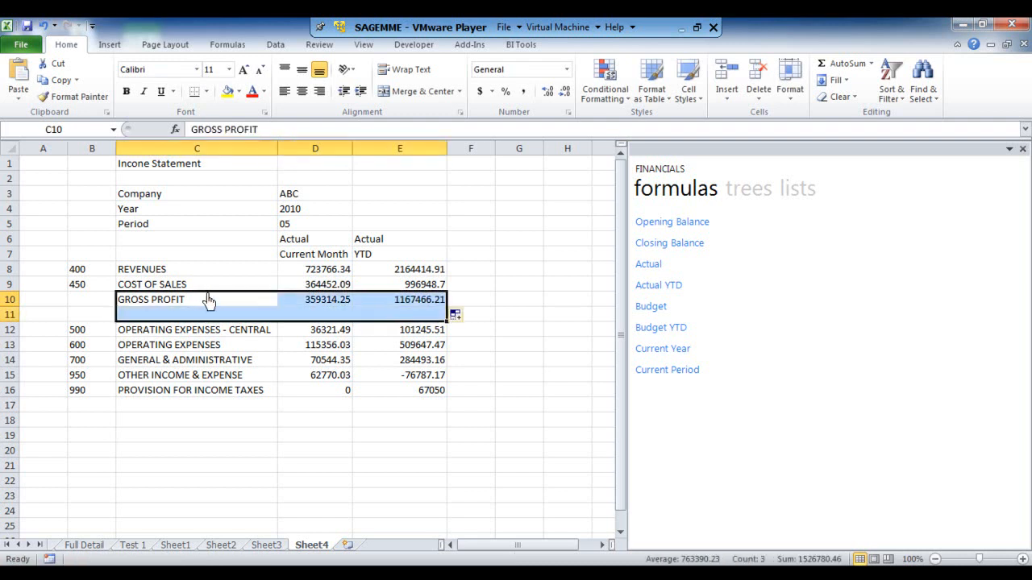
left_click_drag(203, 301, 384, 302)
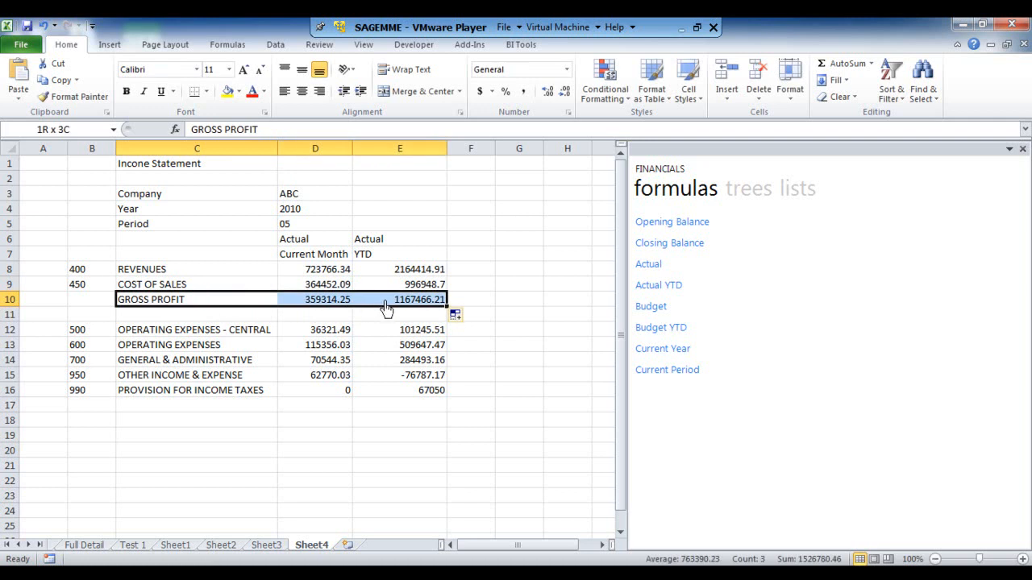
left_click(206, 91)
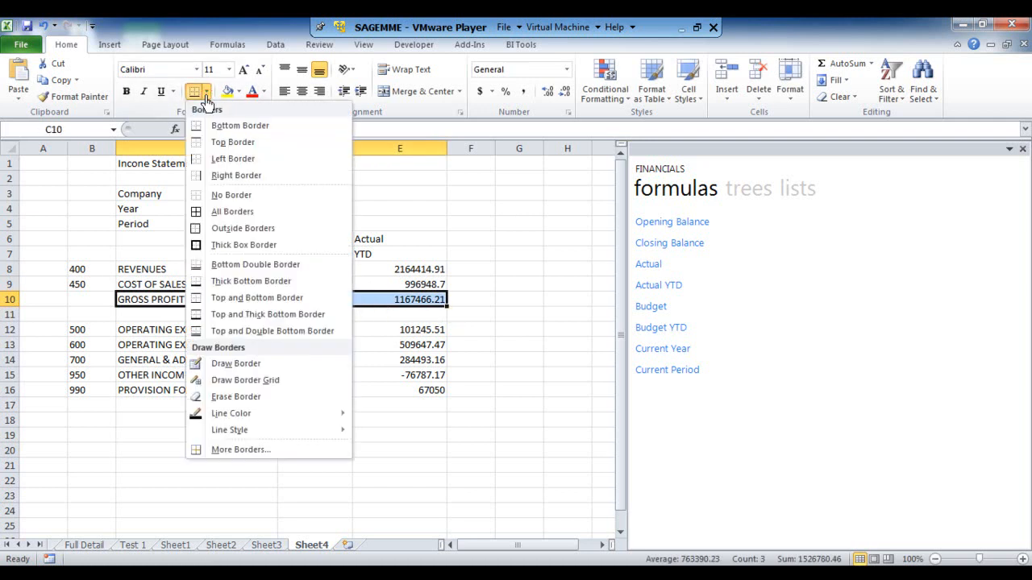
left_click(234, 264)
Add a TOTAL OVERHEADS row in row 15 with =D12+D13+D14 filled across to E15, bordered with a top and double bottom line
left_click(319, 384)
left_click(323, 374)
left_click_drag(353, 385, 411, 390)
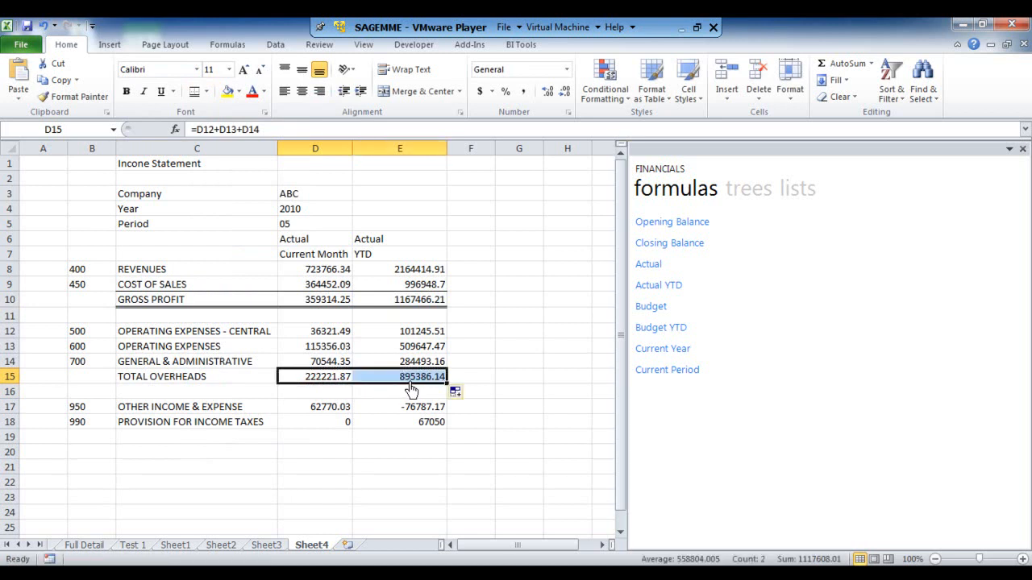
left_click_drag(218, 377, 403, 379)
Add a NET PROFIT/ LOSS row in row 20 calculating gross profit minus overheads plus other income minus taxes for both columns, with top and bottom borders
left_click(181, 455)
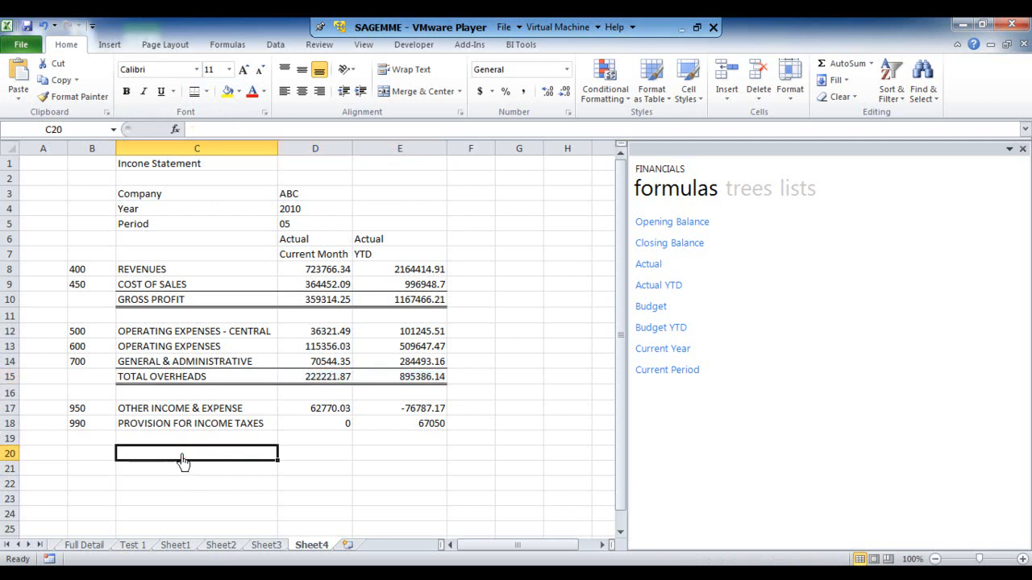
type("NET P")
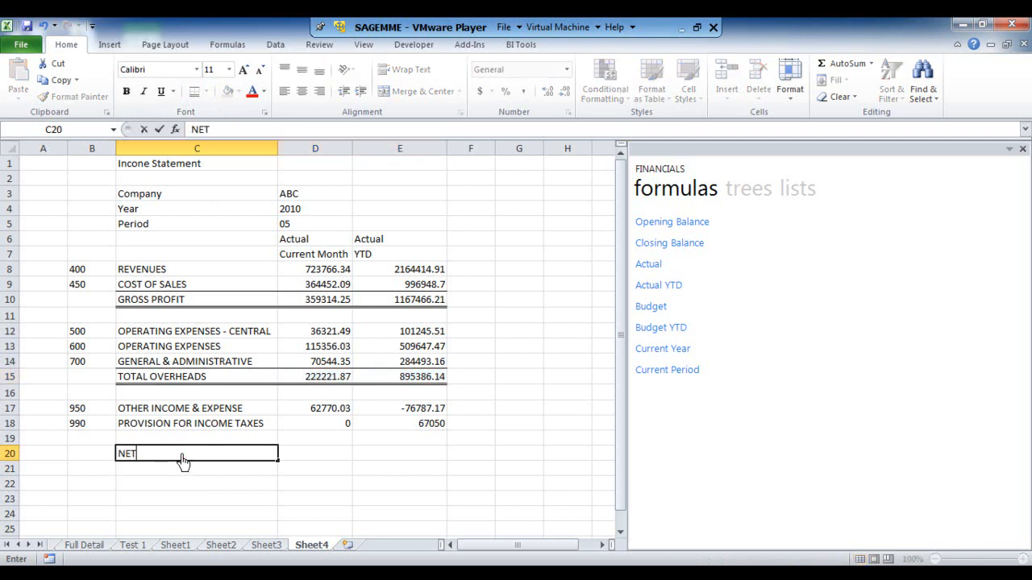
type("ROFIT/ LOSS")
key("Tab")
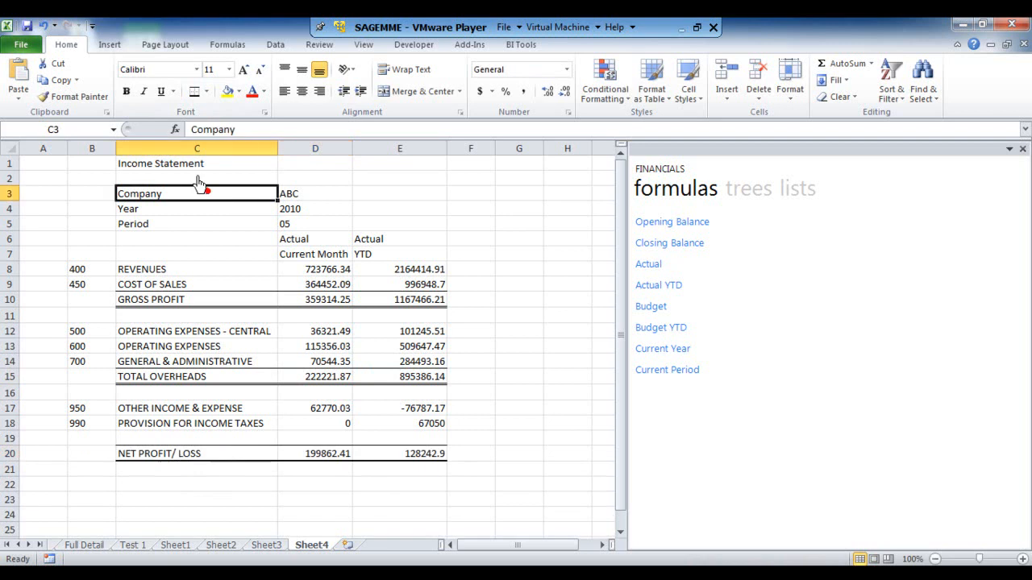
Make the Income Statement title in C1 bold and enlarge its font
left_click(194, 166)
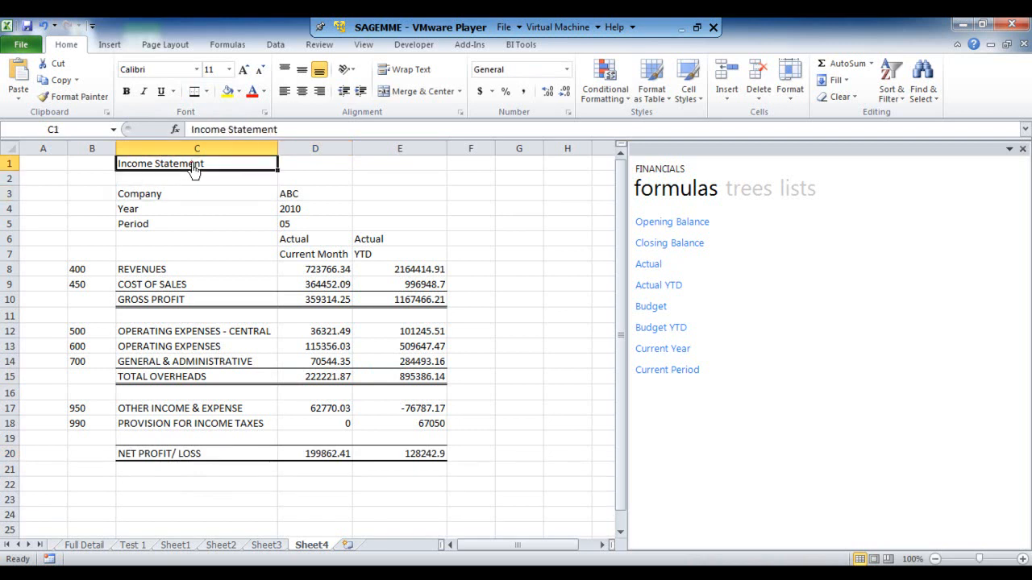
left_click(126, 91)
Hide columns A and B and turn off the sheet's gridlines
left_click_drag(50, 150, 88, 151)
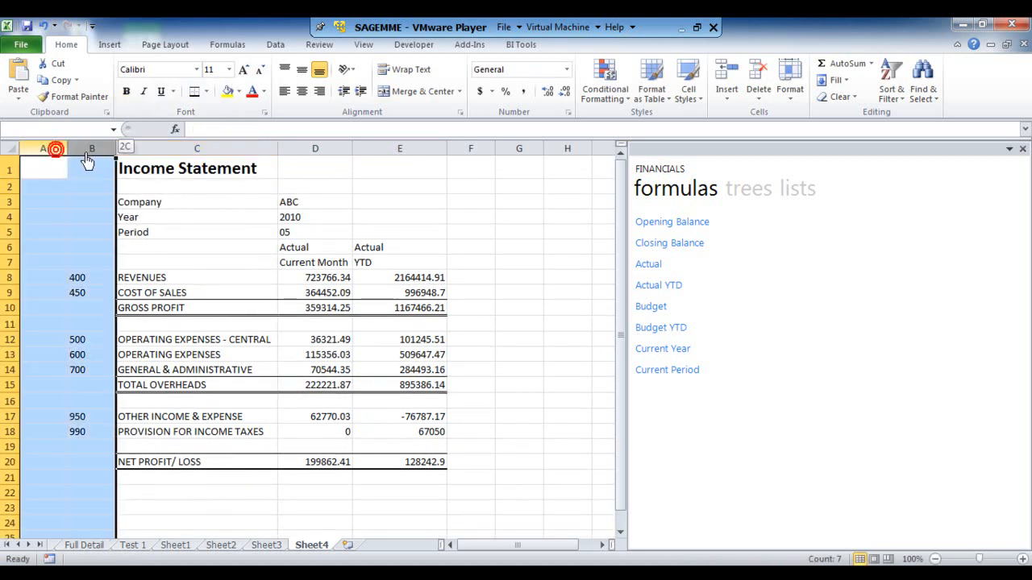
right_click(87, 152)
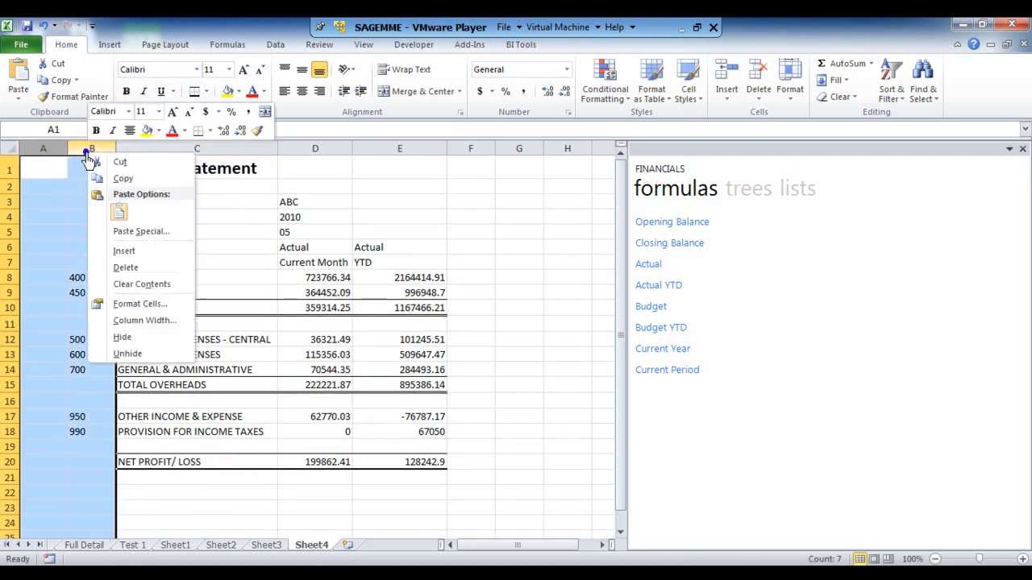
left_click(122, 337)
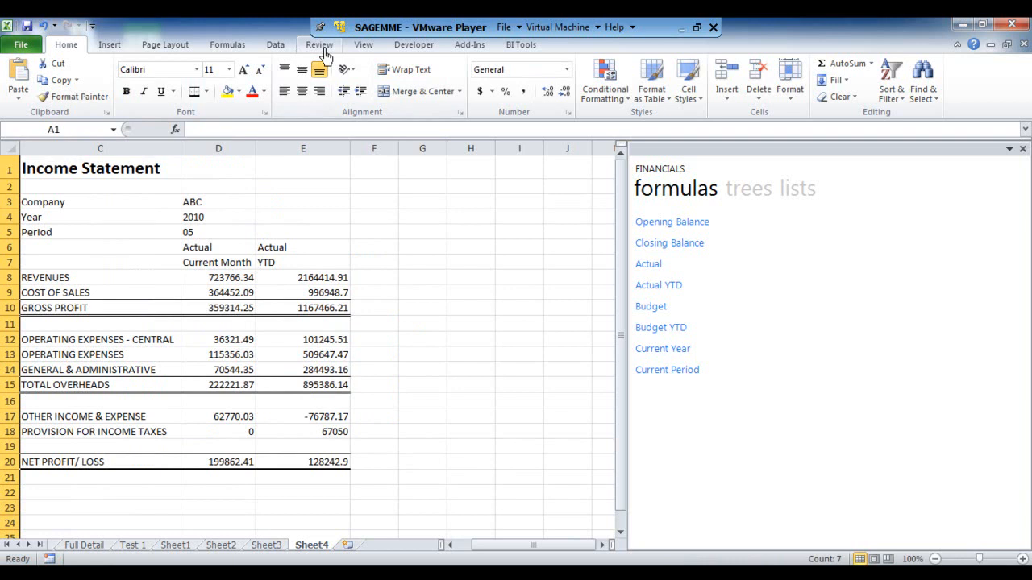
left_click(363, 44)
left_click(200, 91)
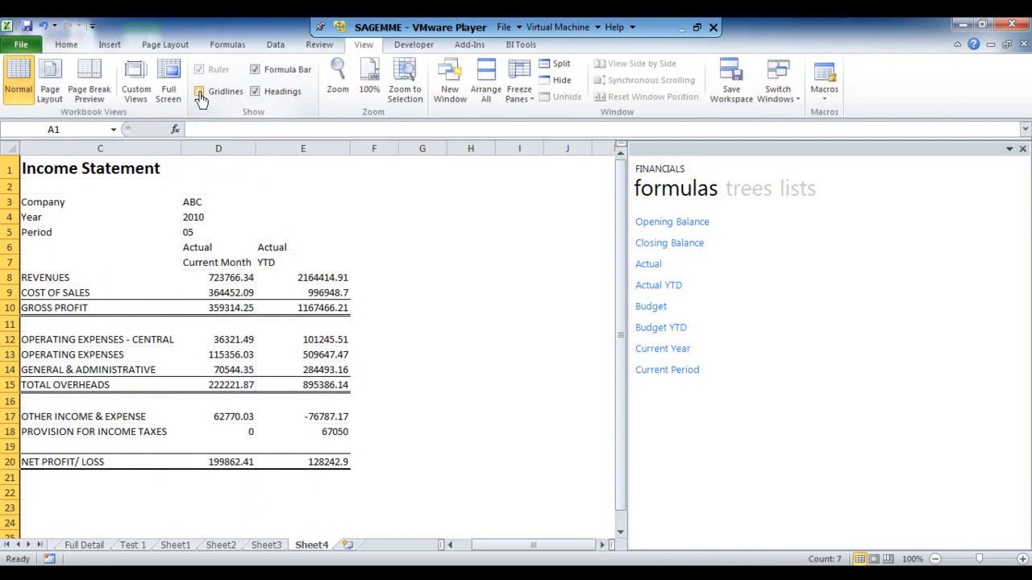
Make the column headings in D6 to E7 bold and centre them
left_click_drag(208, 250, 282, 271)
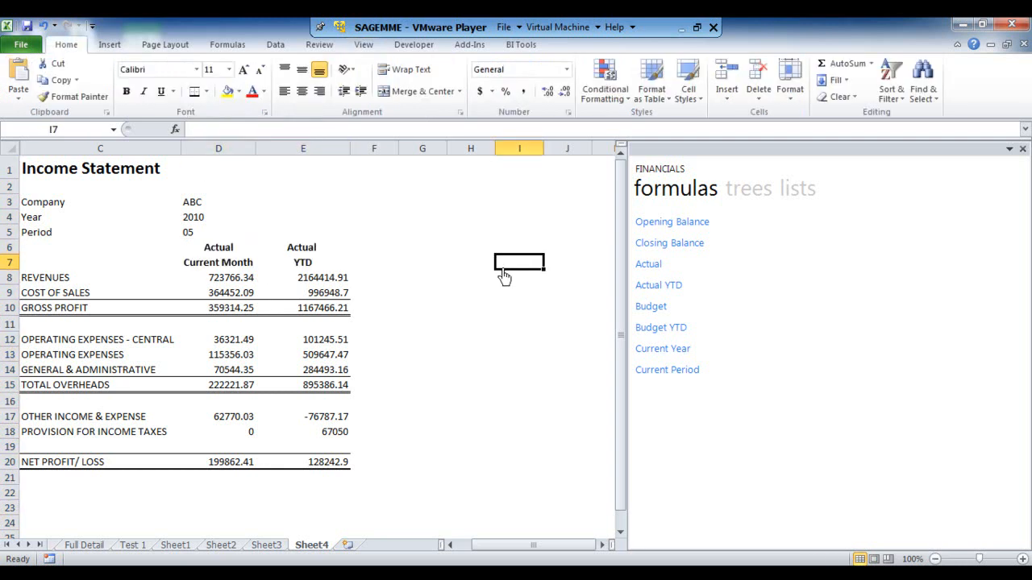